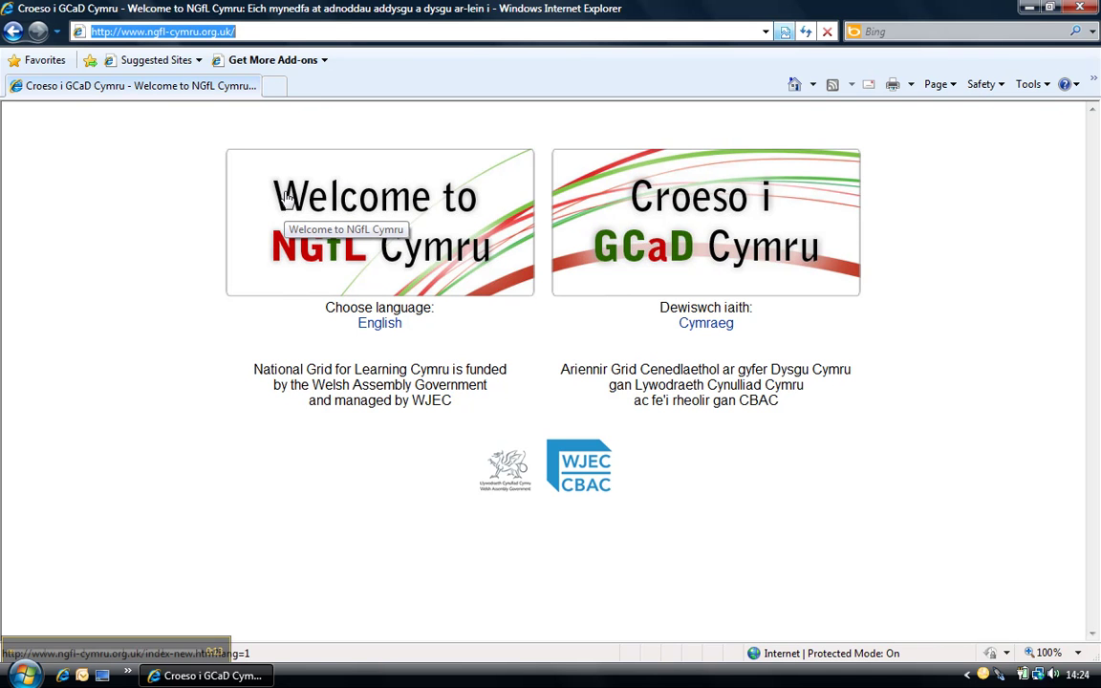
# Go to prezi.com and open the Kinetic Theory mind map prezi from the account's own prezis.
pyautogui.write('pre')
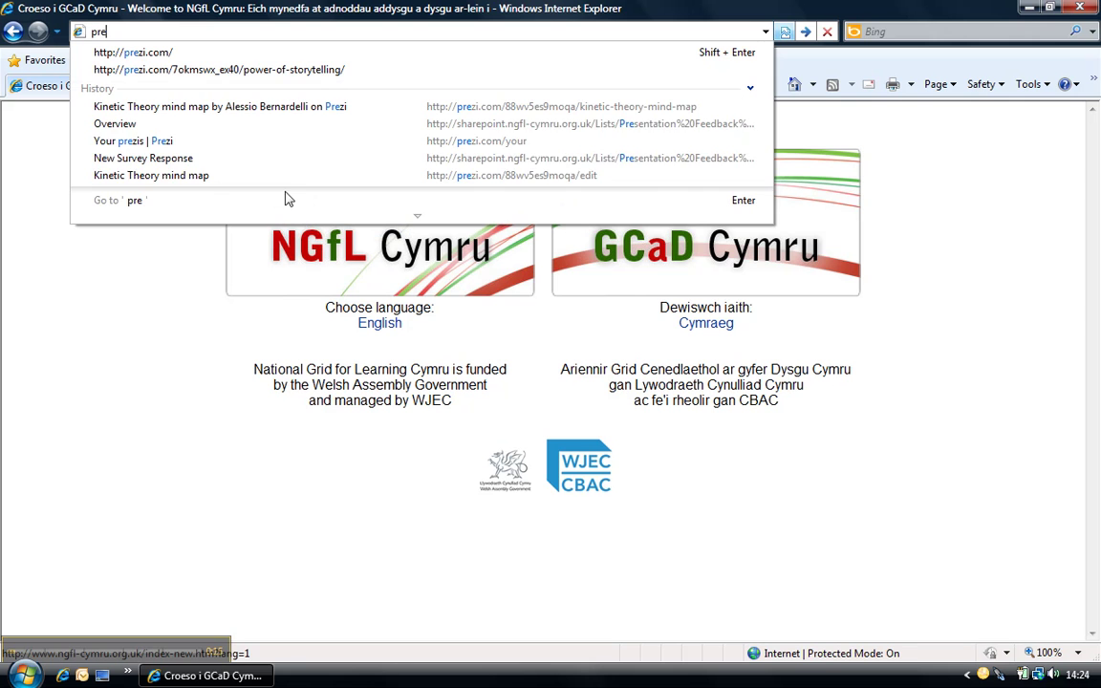
pyautogui.write('zi.com')
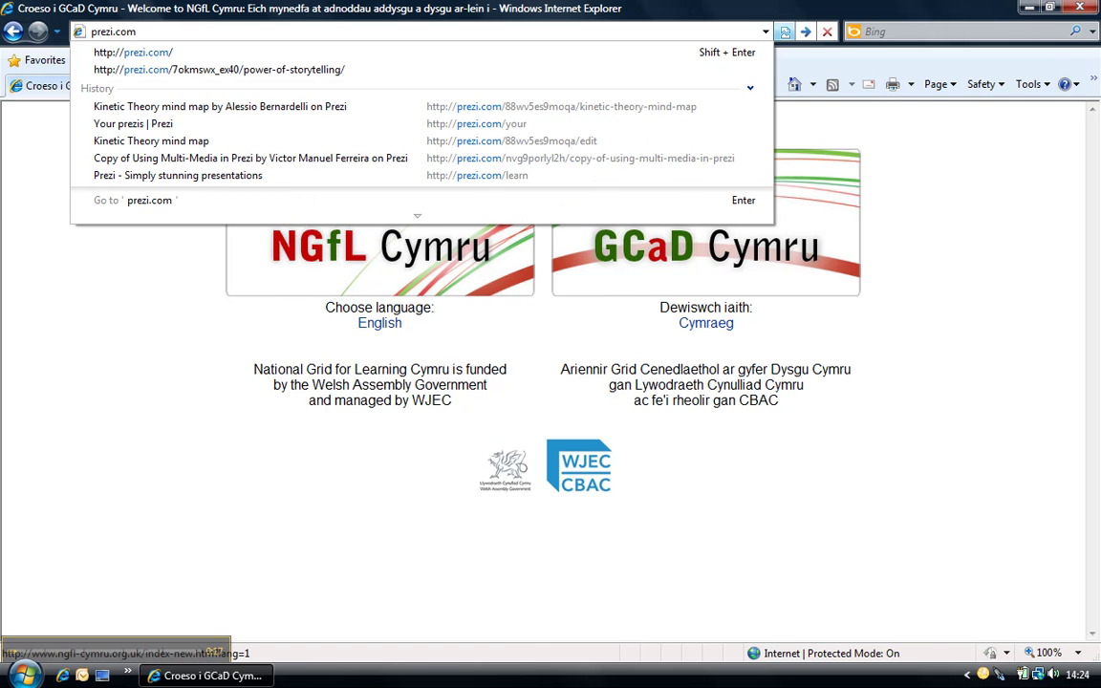
pyautogui.press('Return')
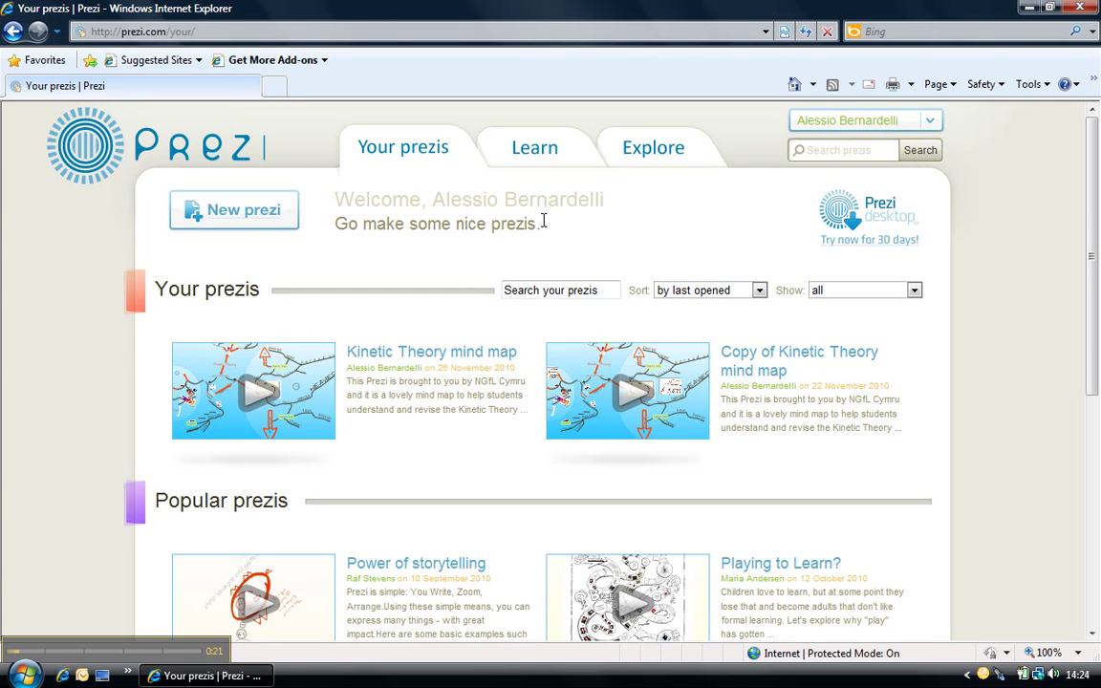
pyautogui.click(411, 361)
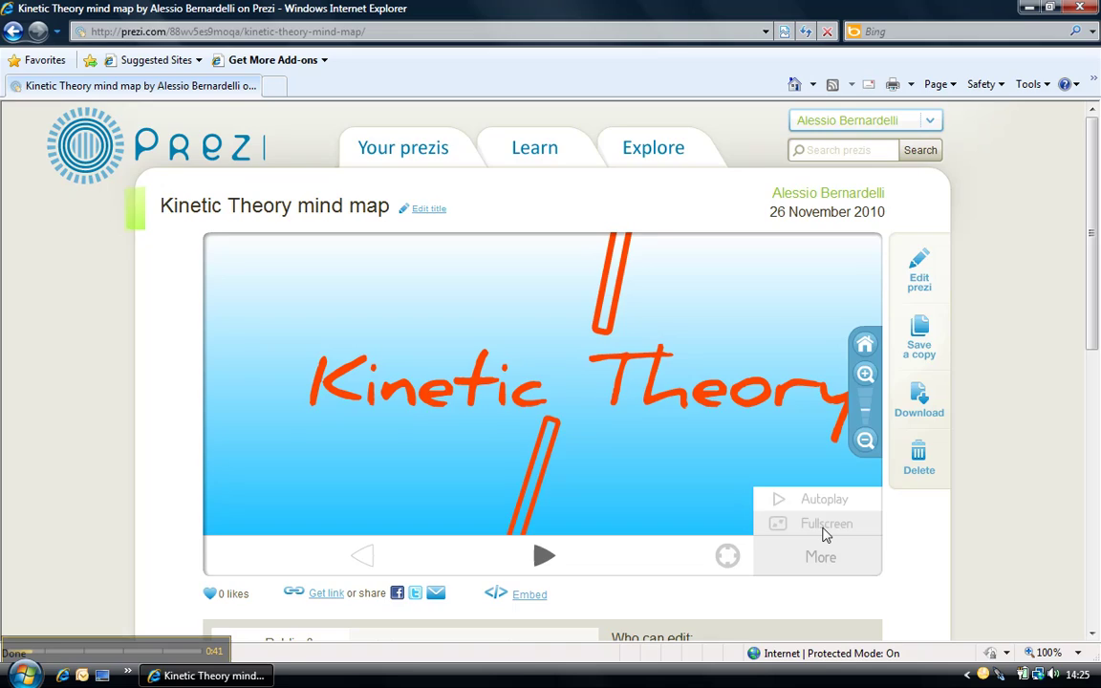
# Examine the overall layout of the Kinetic Theory mind map in full screen.
pyautogui.click(824, 525)
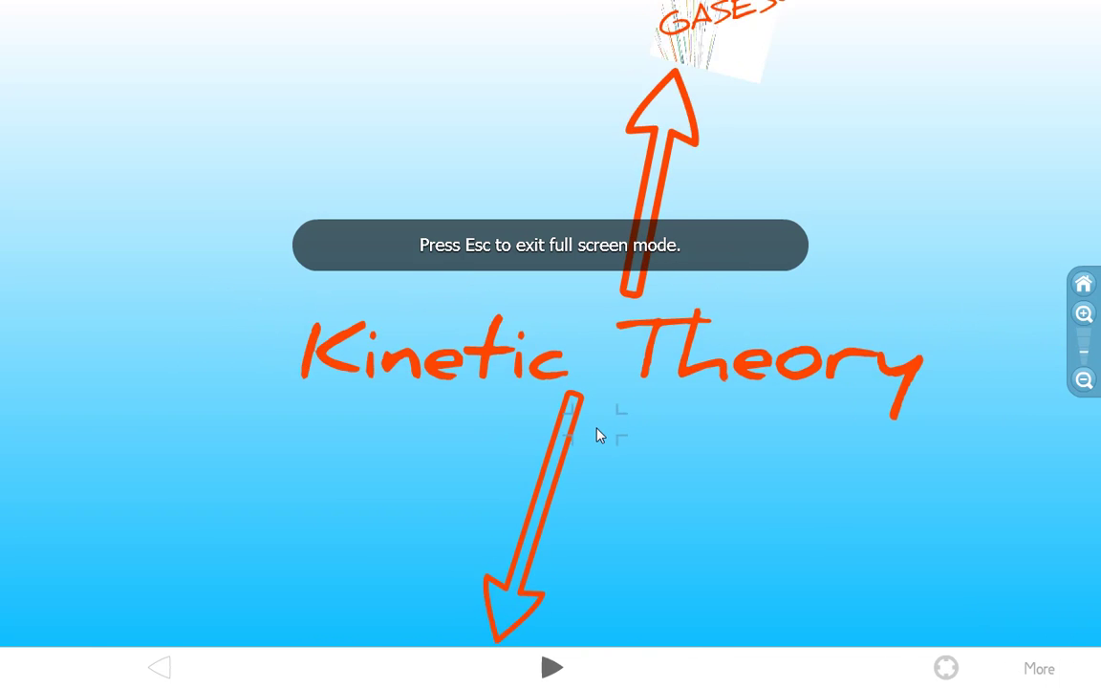
pyautogui.scroll(-5, 599, 435)
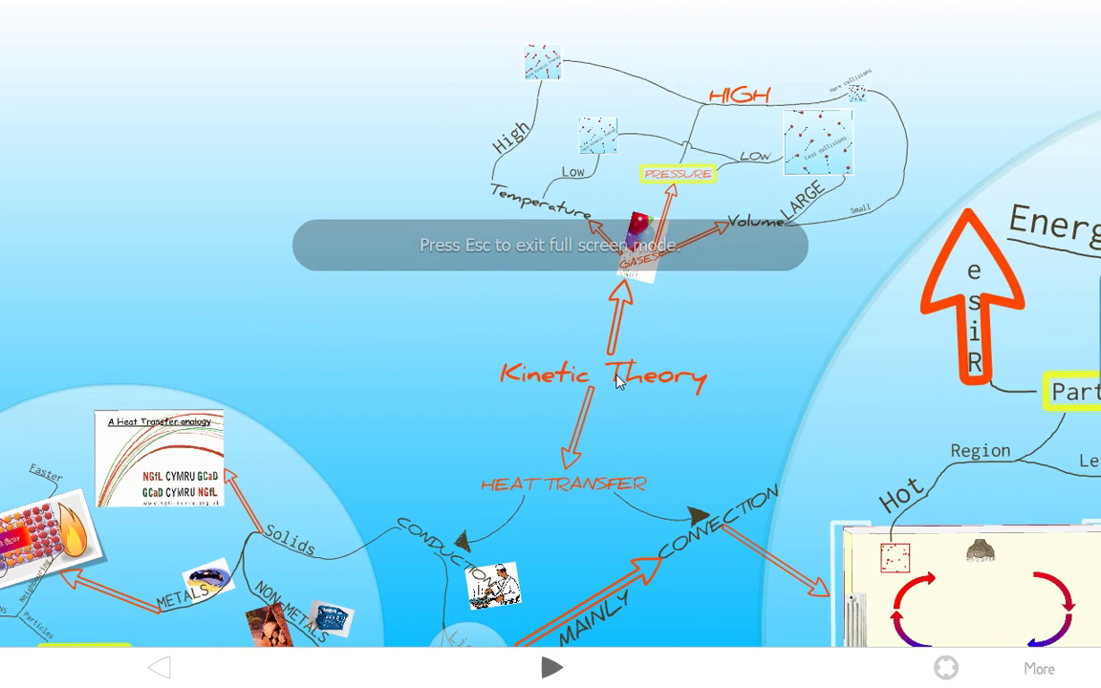
pyautogui.scroll(-3, 618, 383)
pyautogui.moveTo(559, 360); pyautogui.dragTo(532, 325)
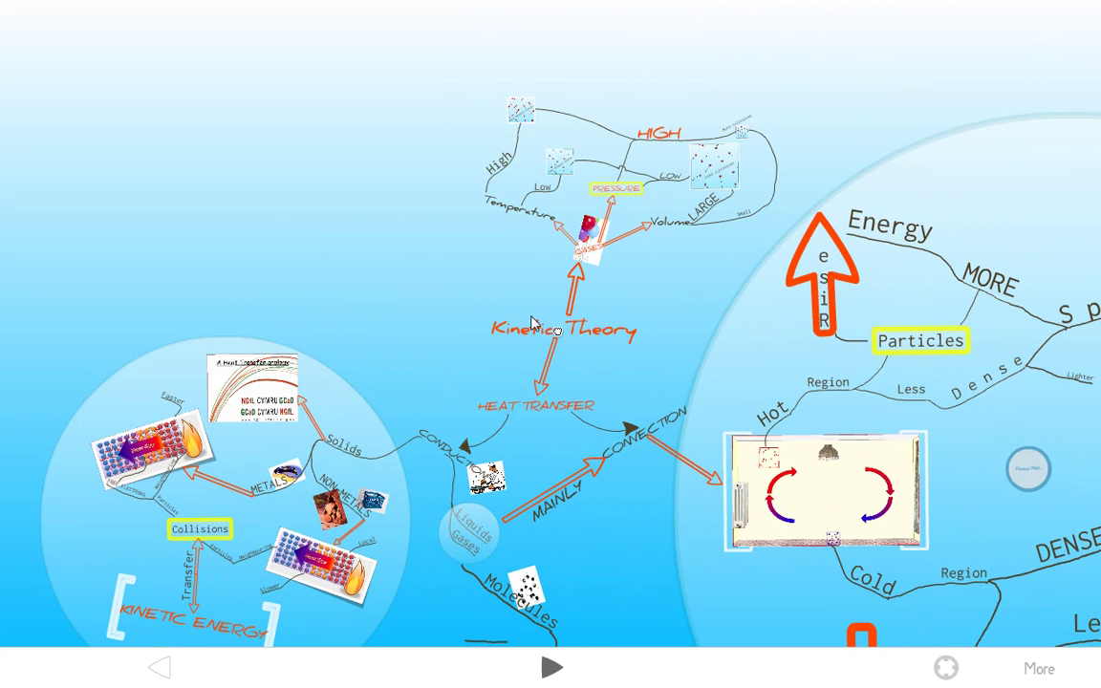
pyautogui.scroll(-2, 550, 339)
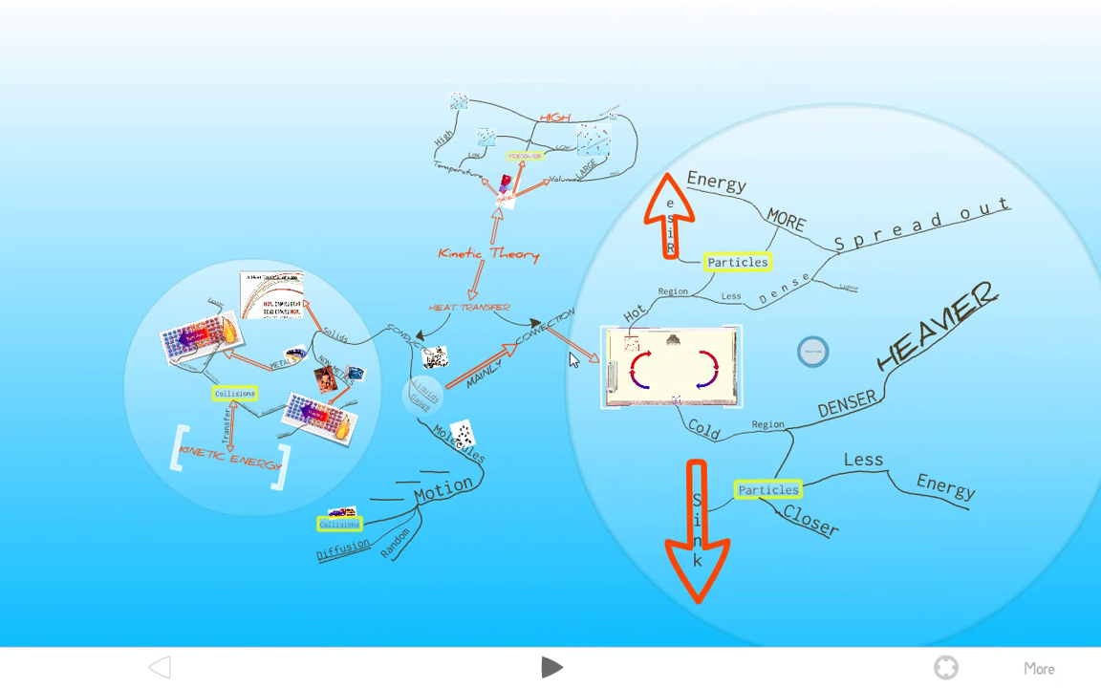
pyautogui.scroll(2, 571, 359)
pyautogui.scroll(-2, 570, 361)
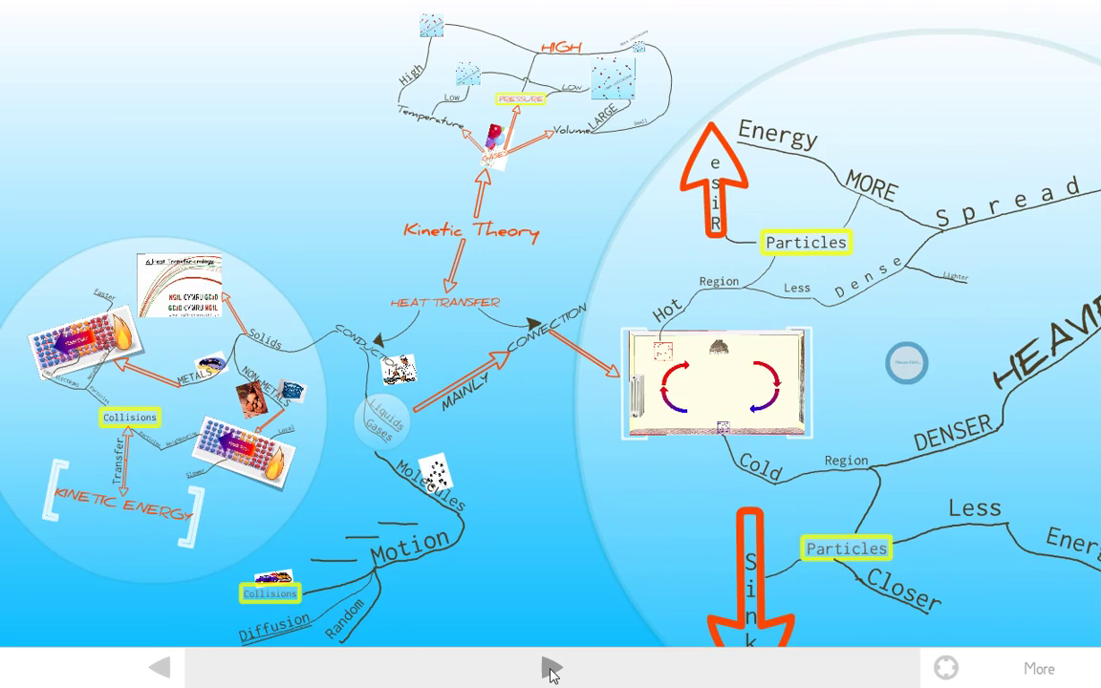
# Advance the presentation along its path to the Heat Transfer heading and leave full-screen mode.
pyautogui.click(550, 671)
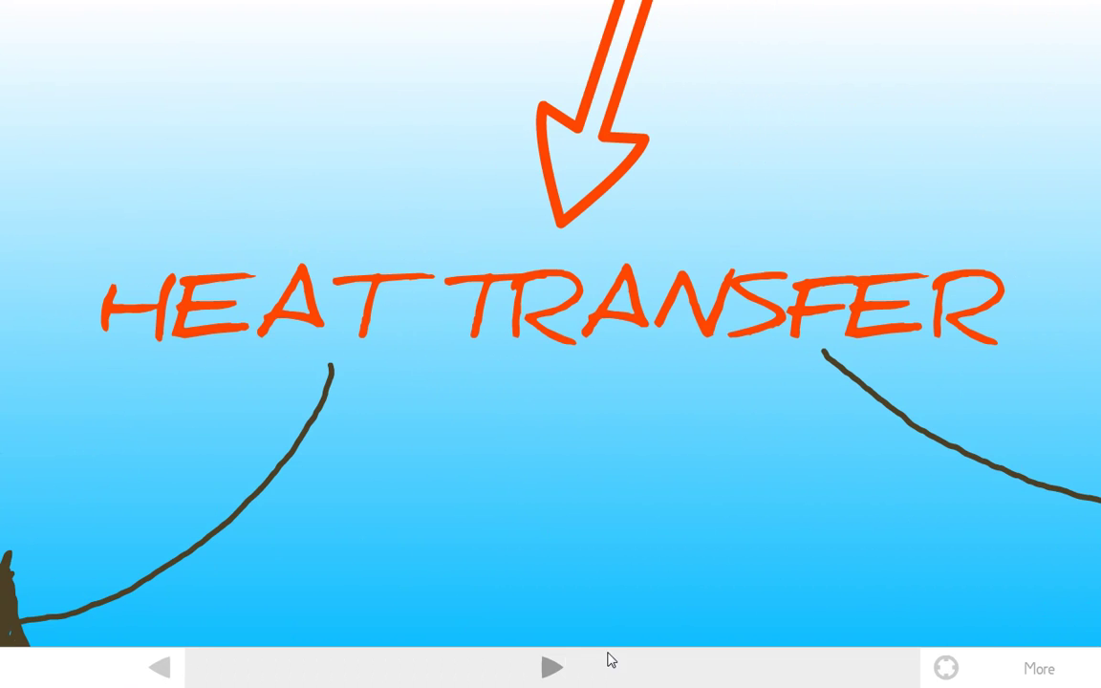
pyautogui.click(1039, 660)
pyautogui.click(1028, 644)
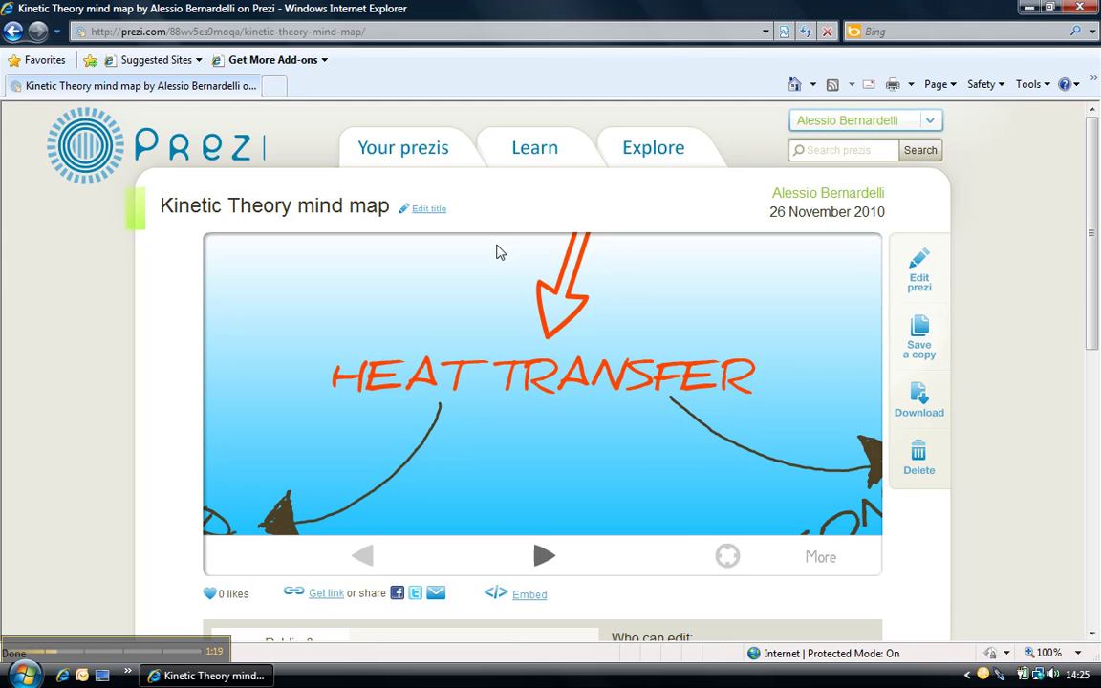
# Create a new prezi titled "NGfL Cymru" from the account's prezi list and dismiss the welcome video.
pyautogui.click(402, 159)
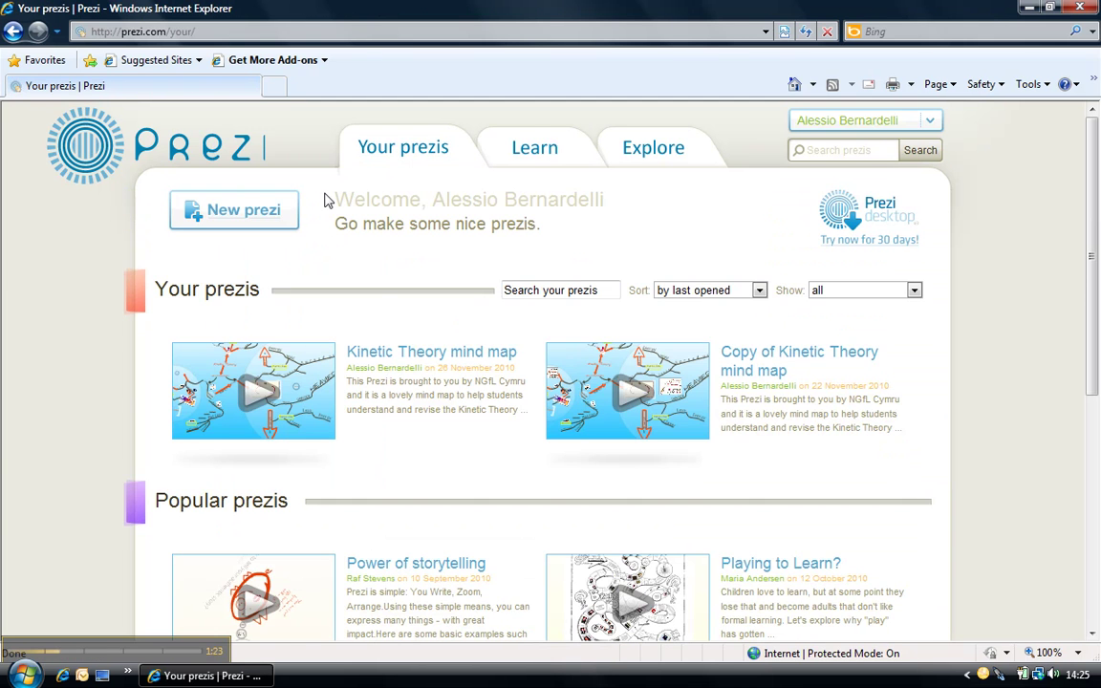
pyautogui.click(237, 212)
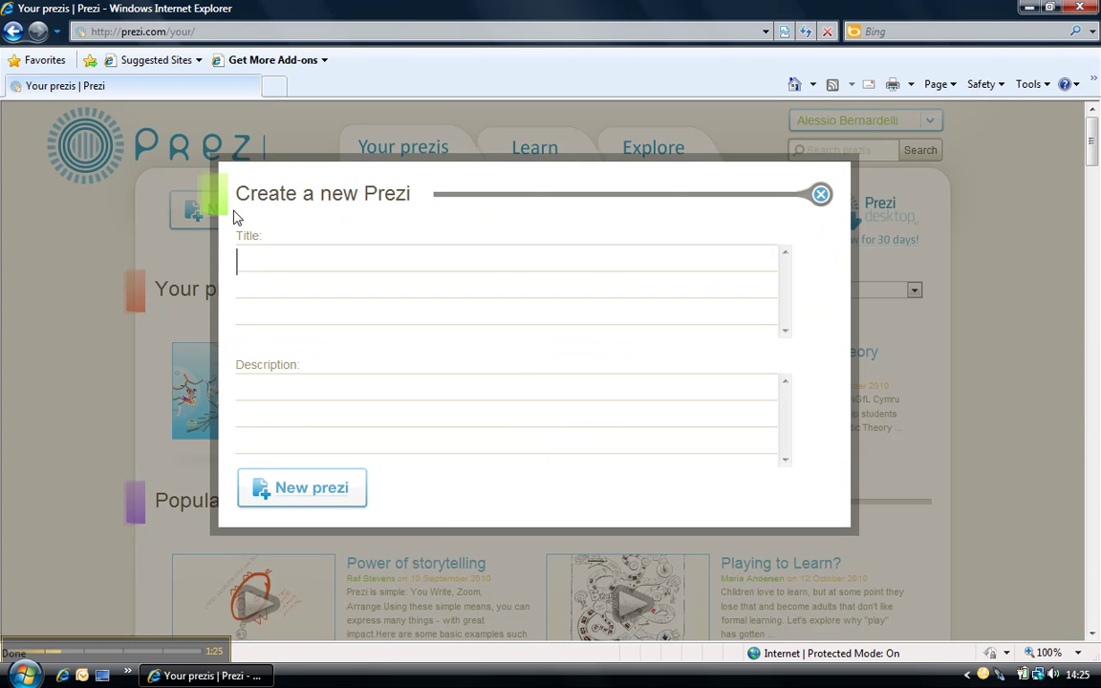
pyautogui.write('GfL Cymru')
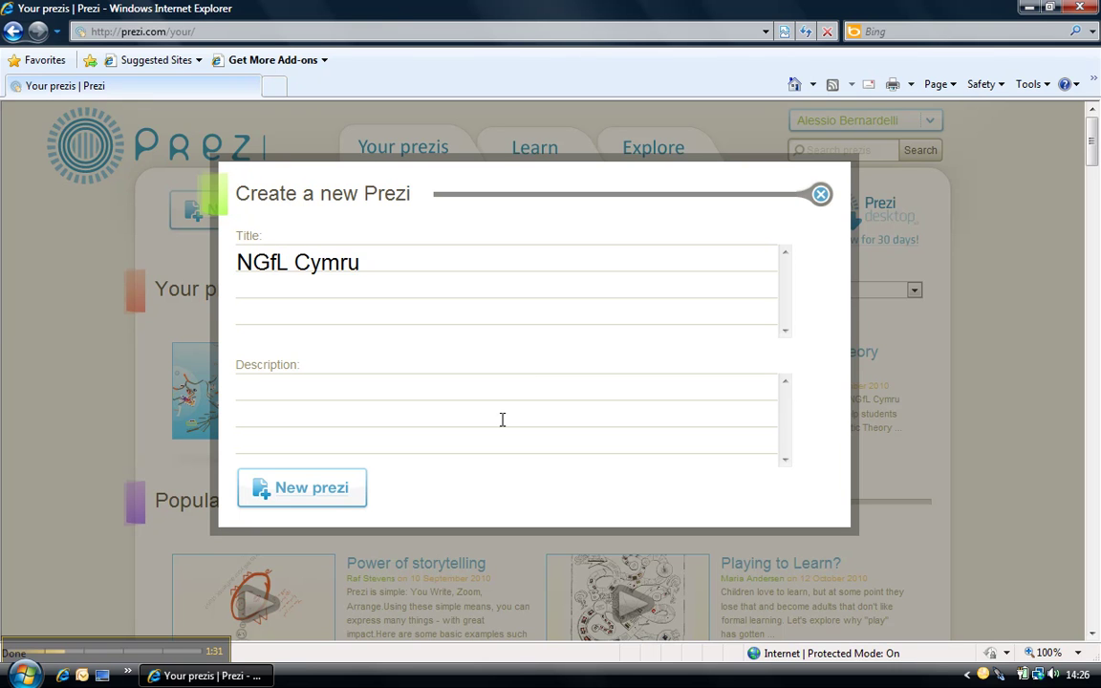
pyautogui.click(336, 490)
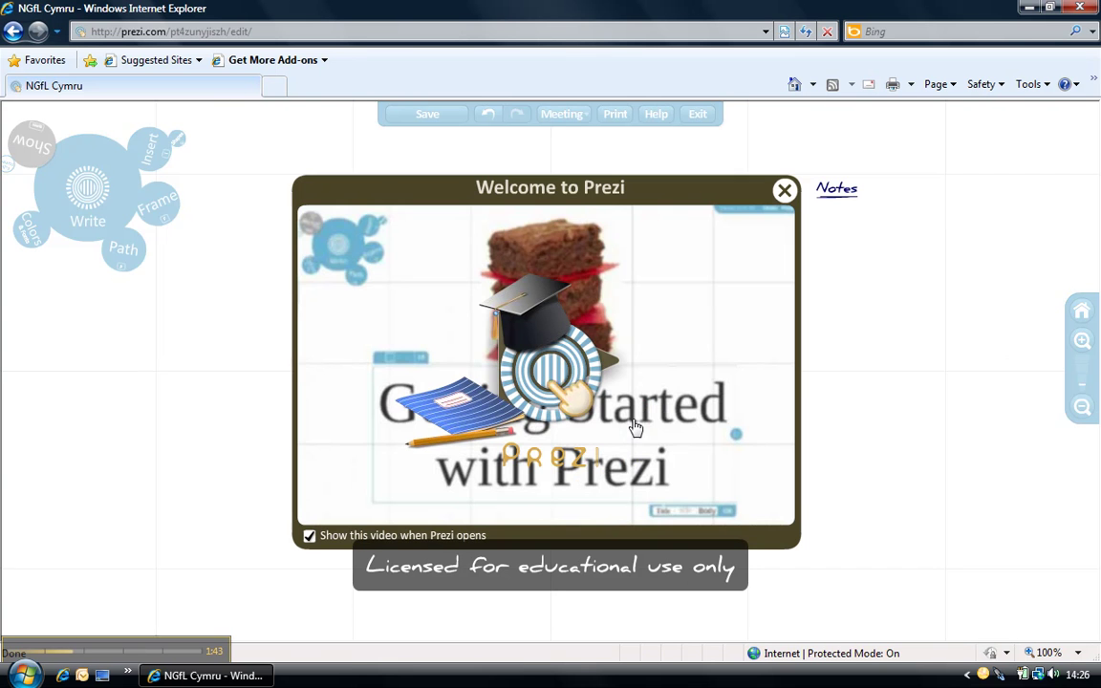
pyautogui.click(785, 191)
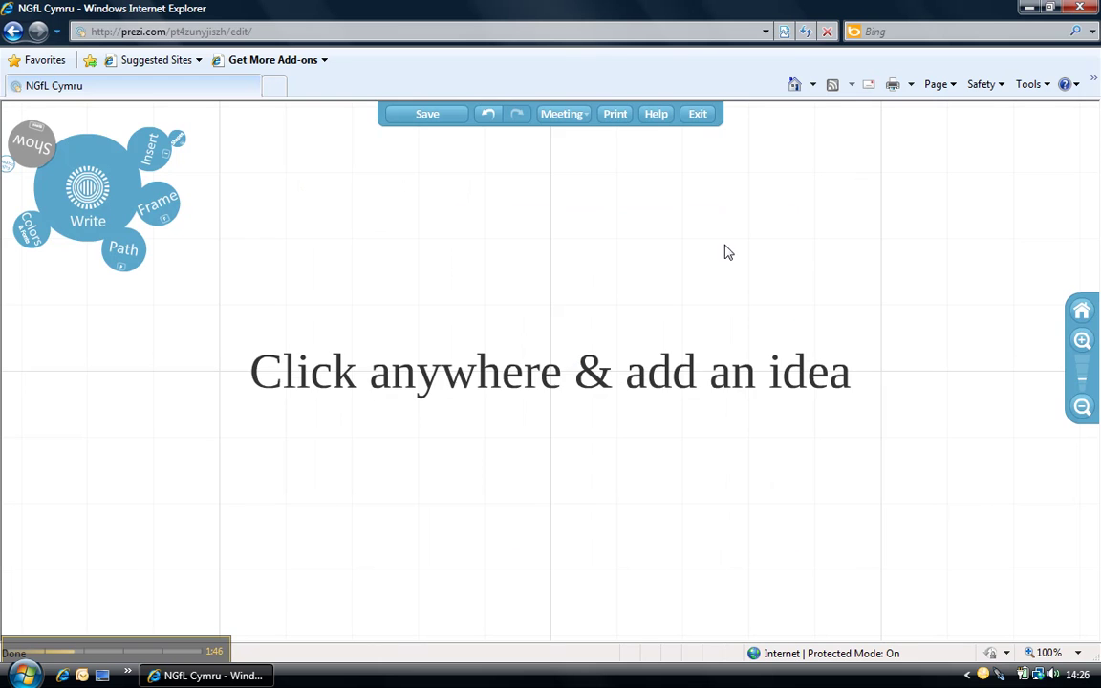
# Add a text reading "NGfL Cymru" on the canvas above the placeholder text.
pyautogui.click(430, 252)
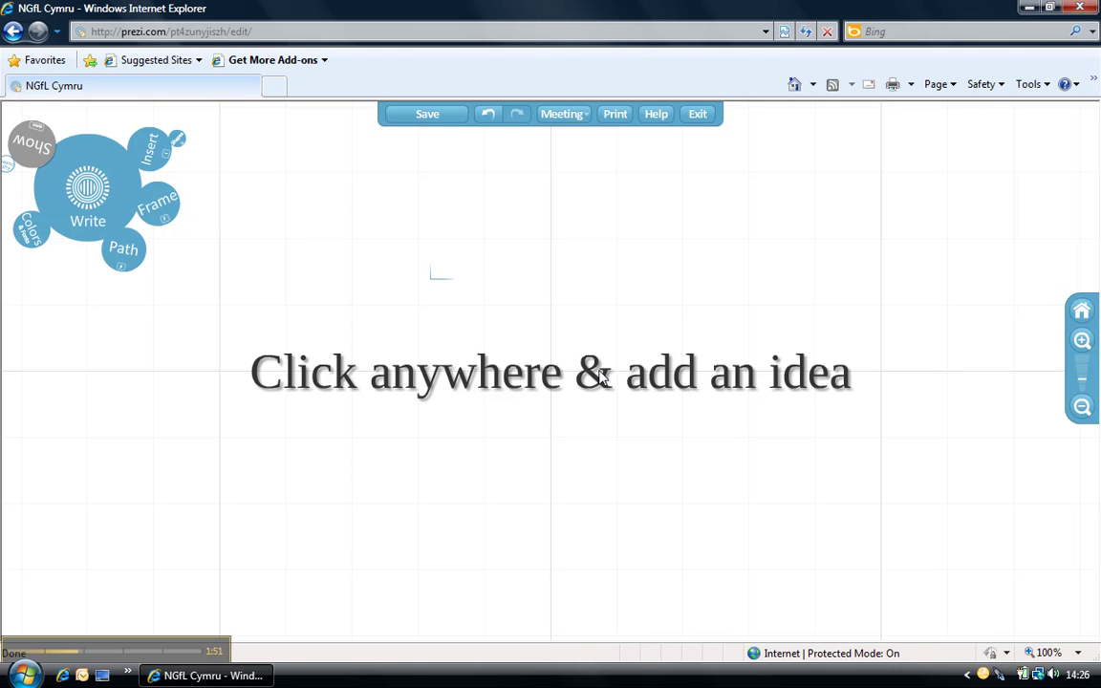
pyautogui.write('Ng')
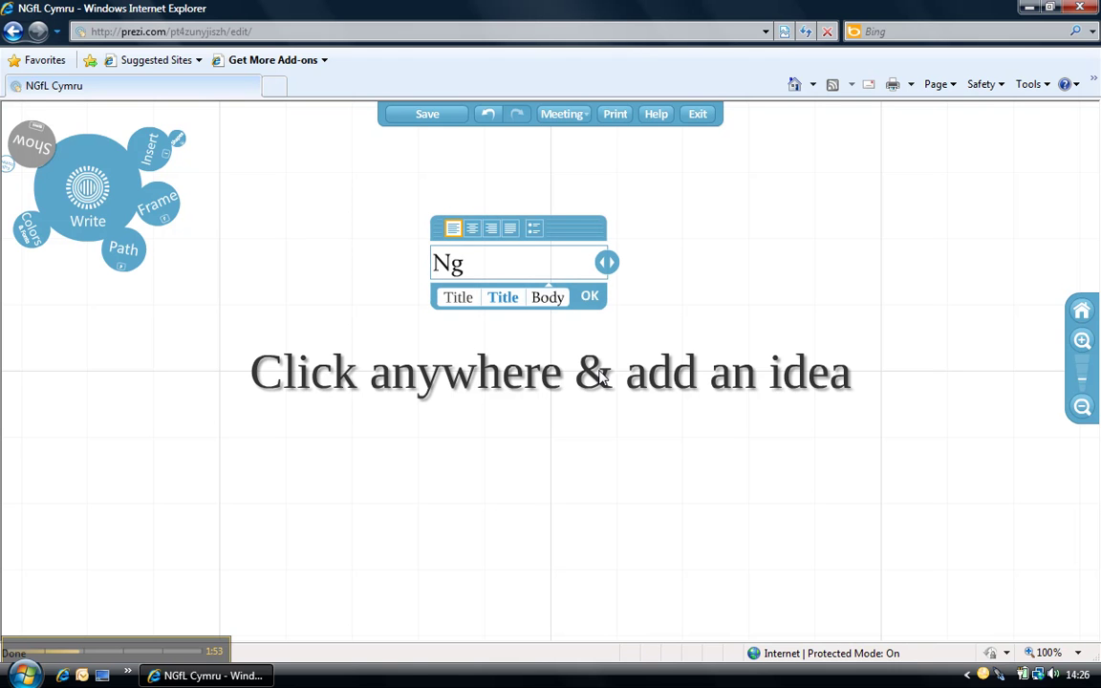
pyautogui.press('BackSpace')
pyautogui.write('GfL Cymru')
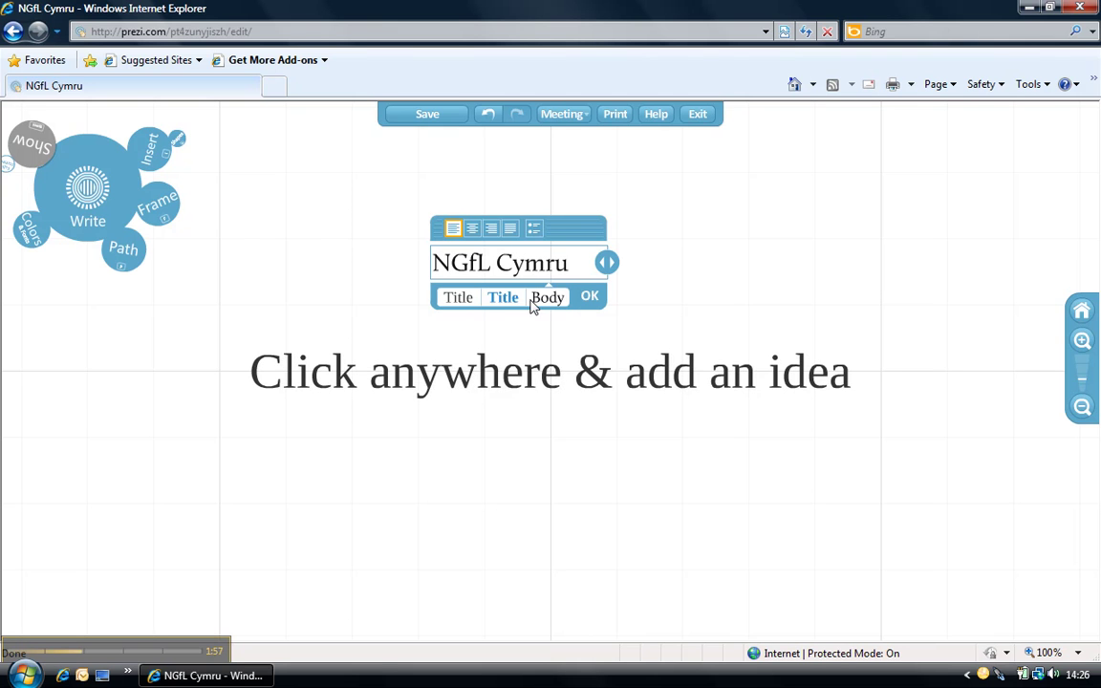
# Give the "NGfL Cymru" text the bold blue Title style, centre it and finish the text edit.
pyautogui.click(499, 298)
pyautogui.click(456, 297)
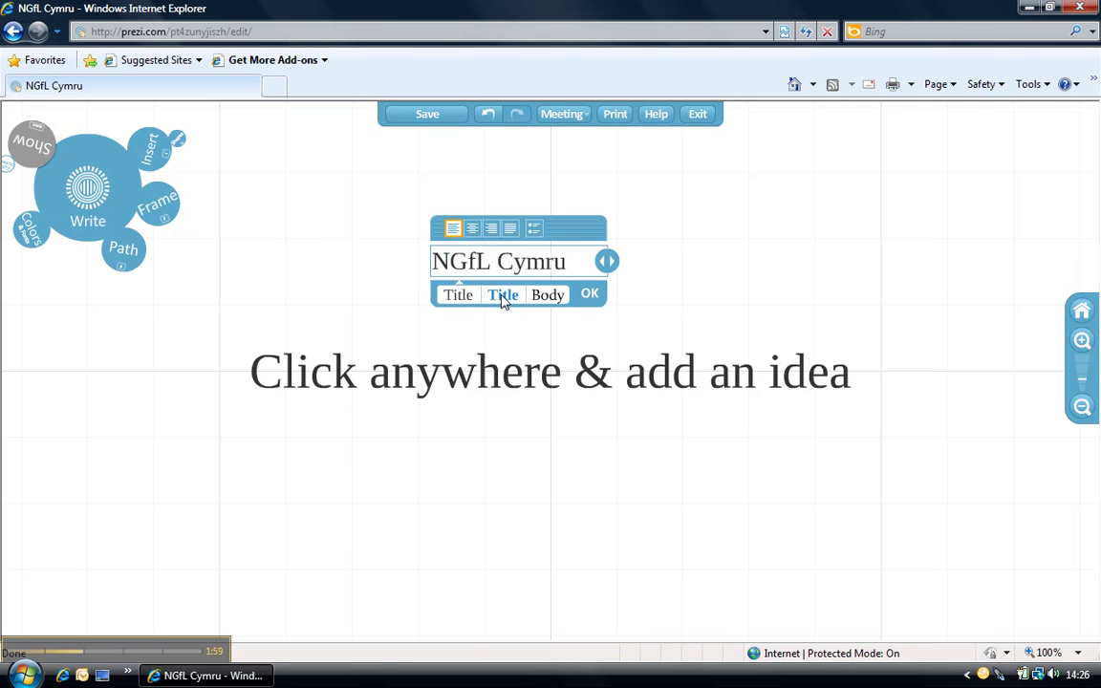
pyautogui.click(504, 296)
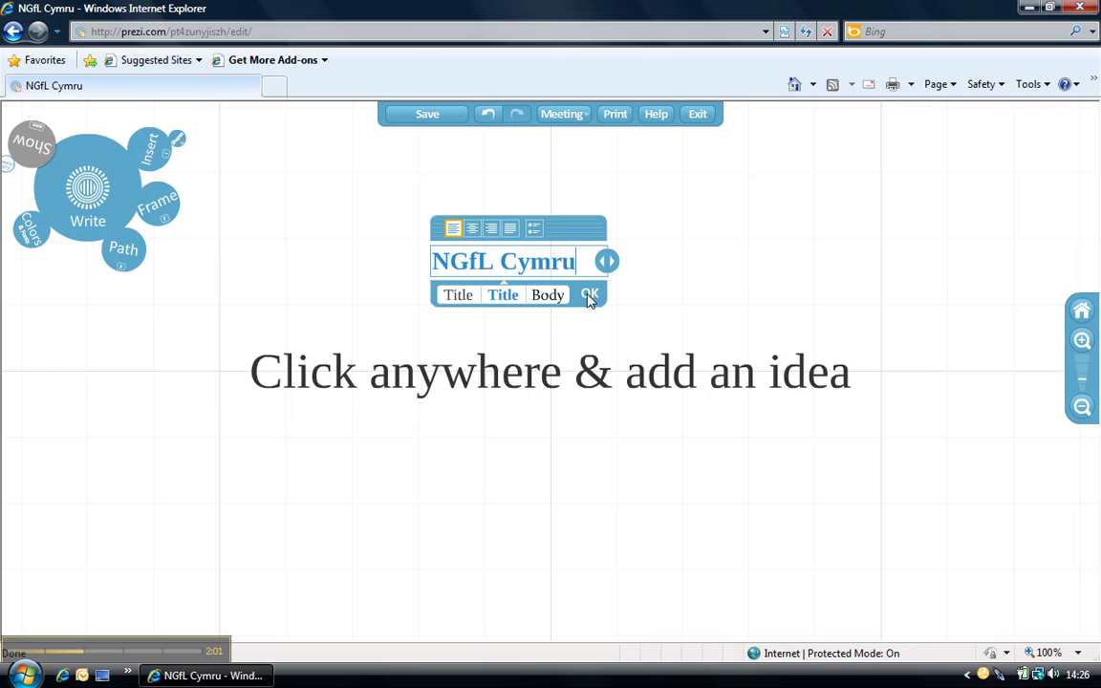
pyautogui.click(472, 228)
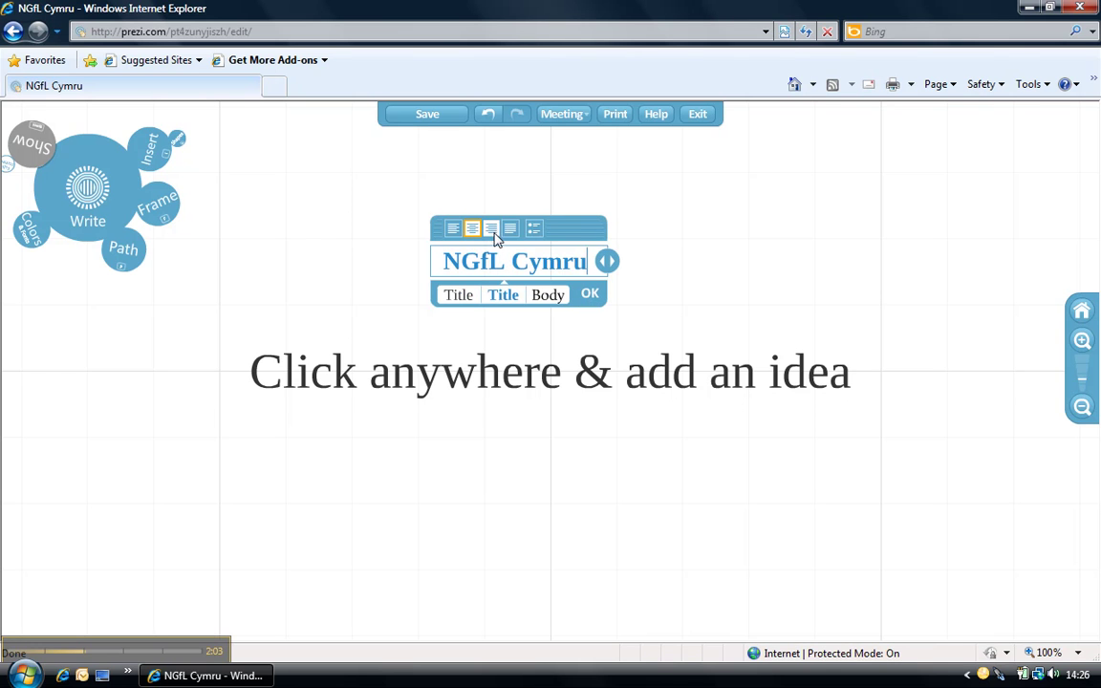
pyautogui.click(590, 295)
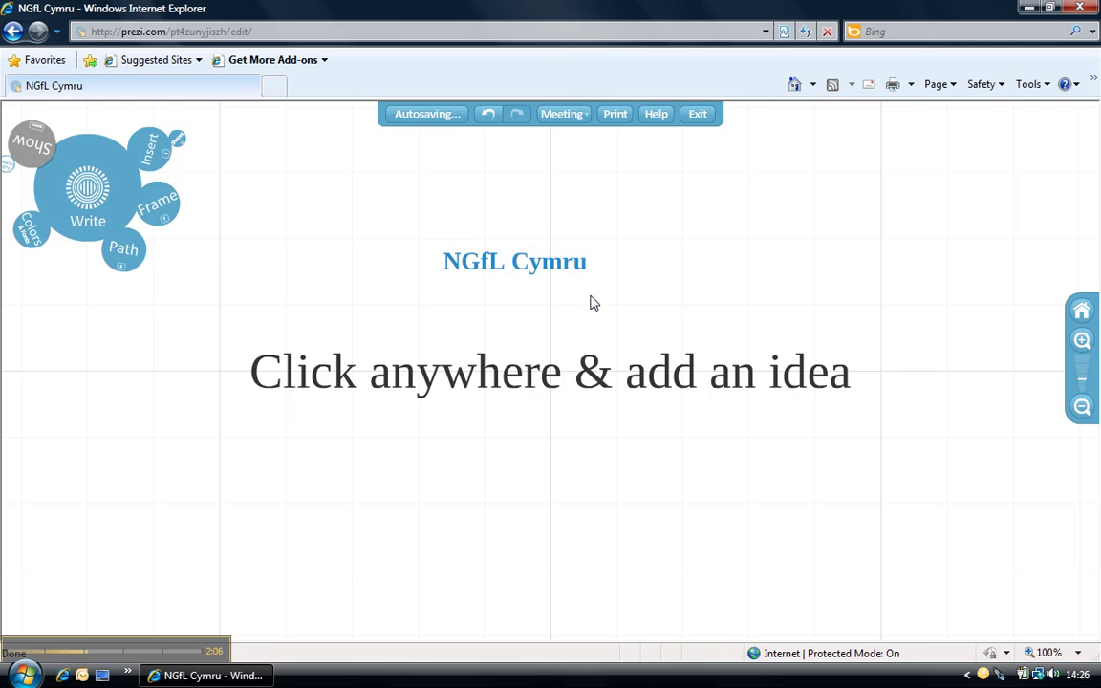
# Move the "NGfL Cymru" text below and to the left of the placeholder and enlarge it to about three times its size.
pyautogui.click(516, 268)
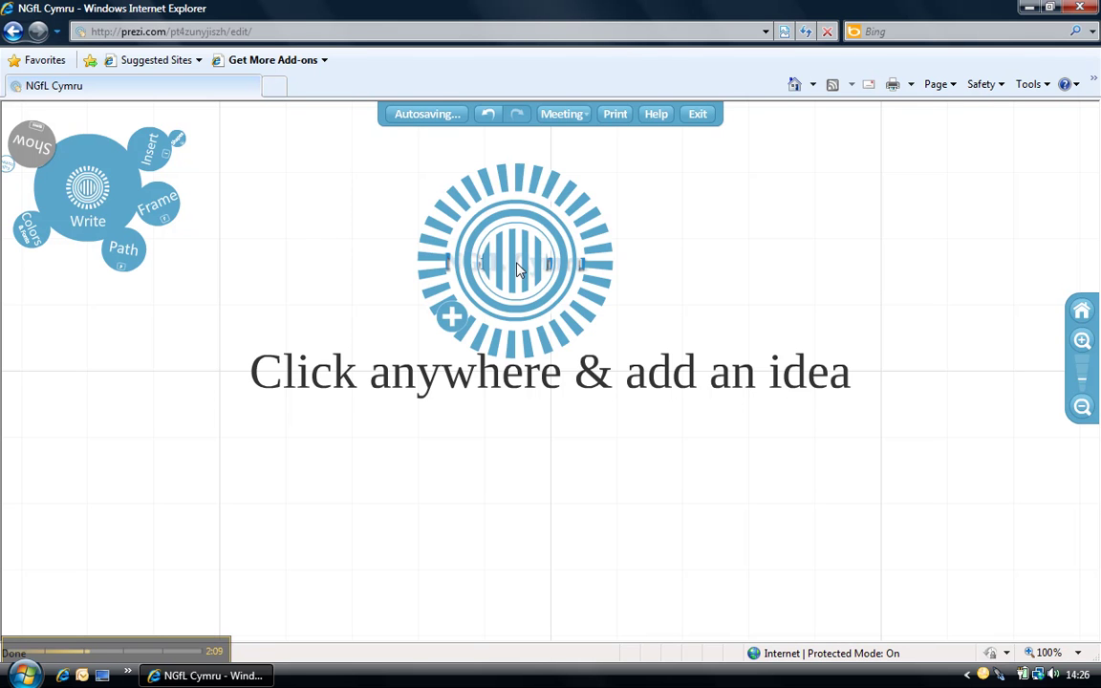
pyautogui.moveTo(518, 273); pyautogui.dragTo(182, 495)
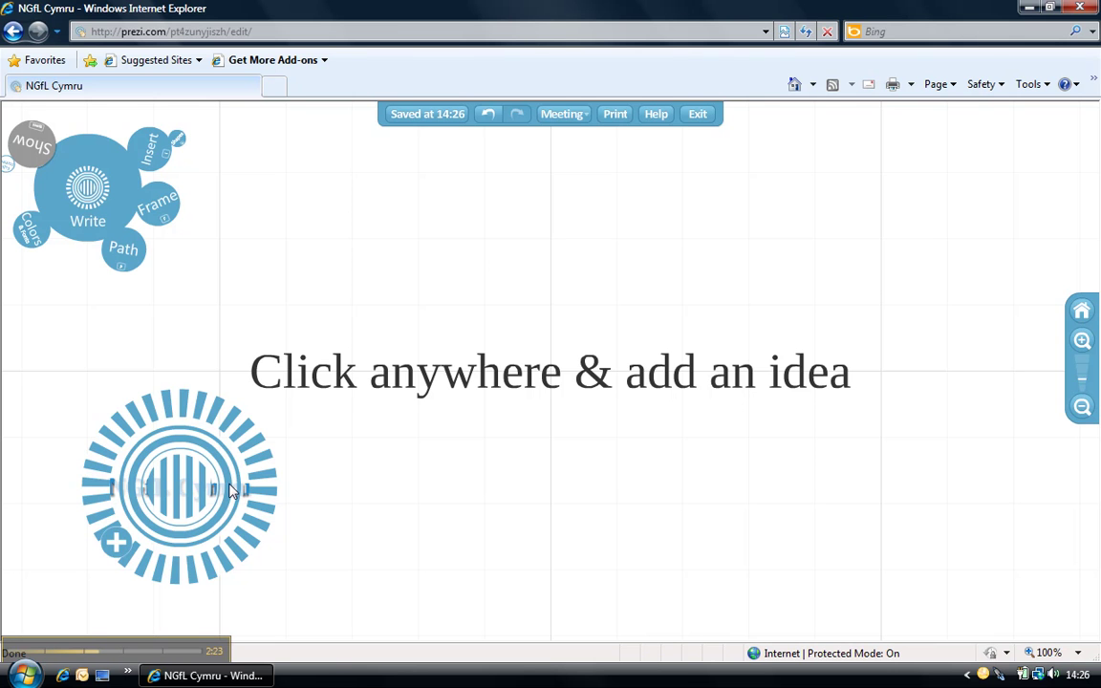
pyautogui.moveTo(229, 490); pyautogui.dragTo(324, 498)
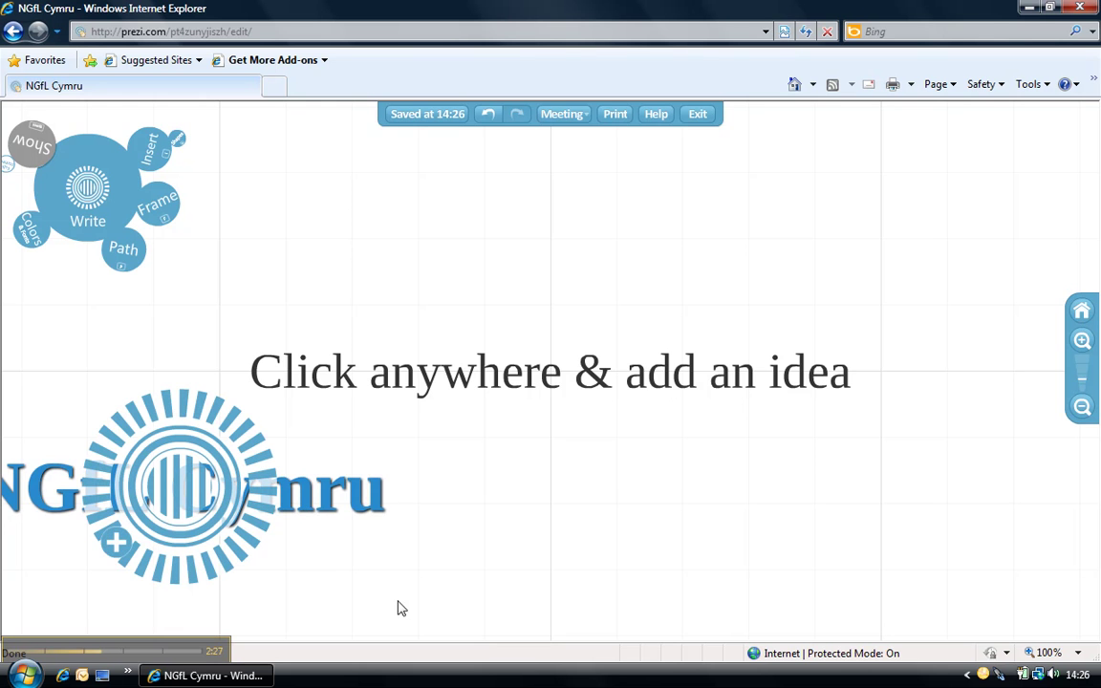
pyautogui.moveTo(312, 607); pyautogui.dragTo(620, 585)
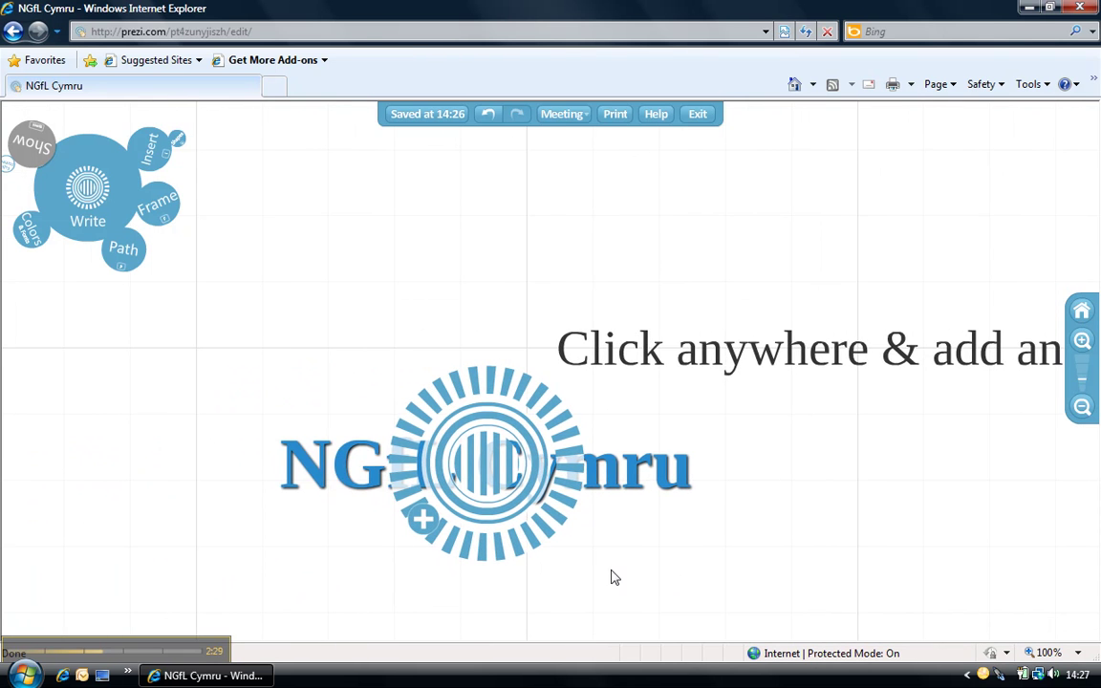
# Rotate the "NGfL Cymru" text about 30 degrees clockwise and deselect it.
pyautogui.moveTo(572, 459); pyautogui.dragTo(563, 504)
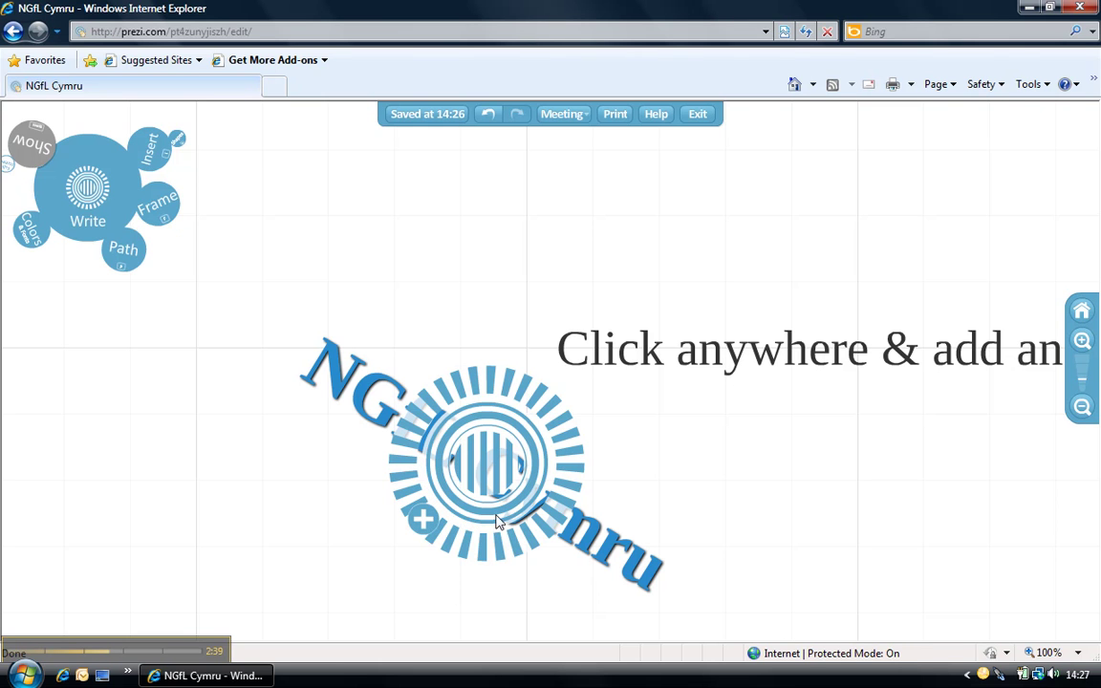
pyautogui.click(225, 501)
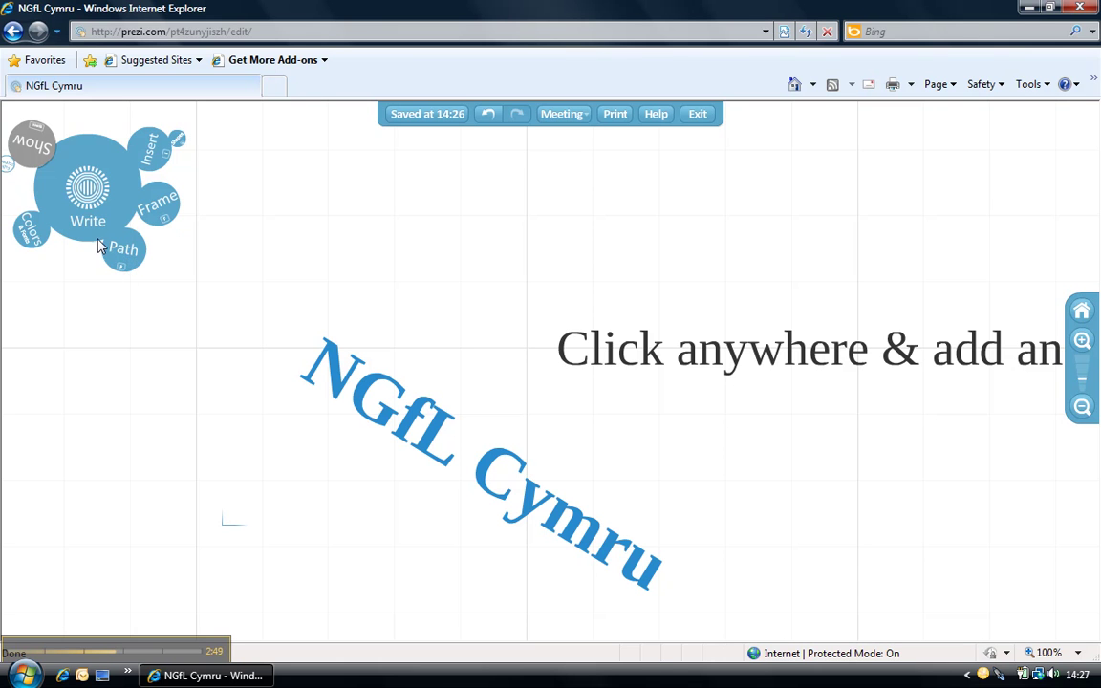
# Apply the blue Outline colour and font theme to the whole prezi and return to the main editing tools.
pyautogui.click(27, 229)
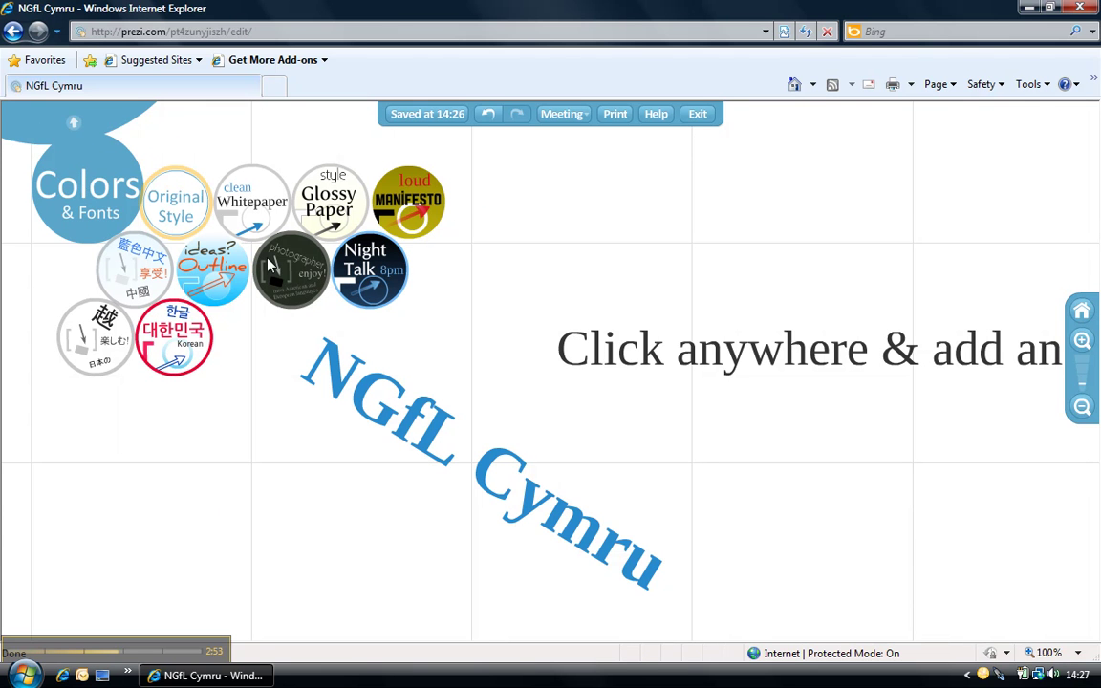
pyautogui.click(219, 289)
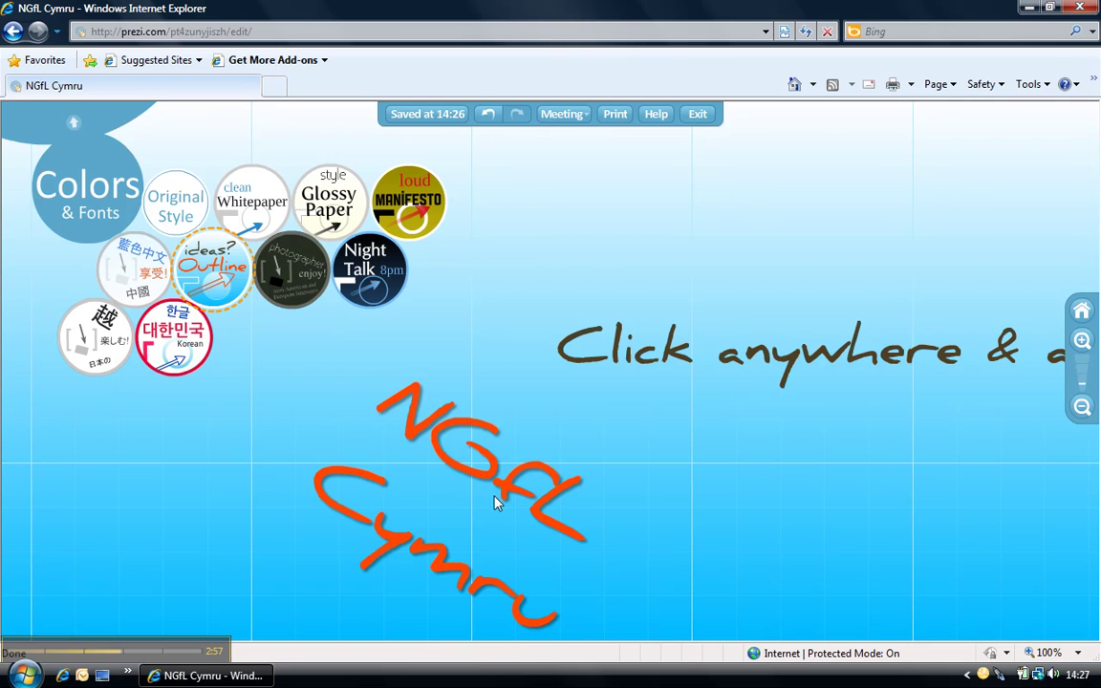
pyautogui.click(485, 483)
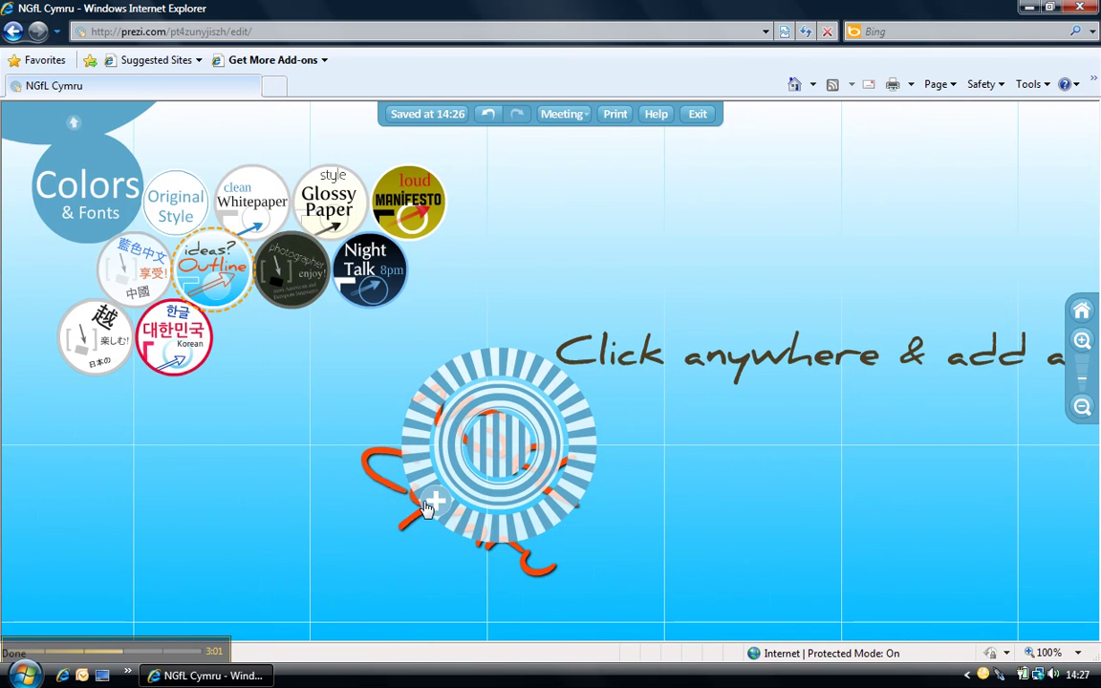
pyautogui.click(73, 123)
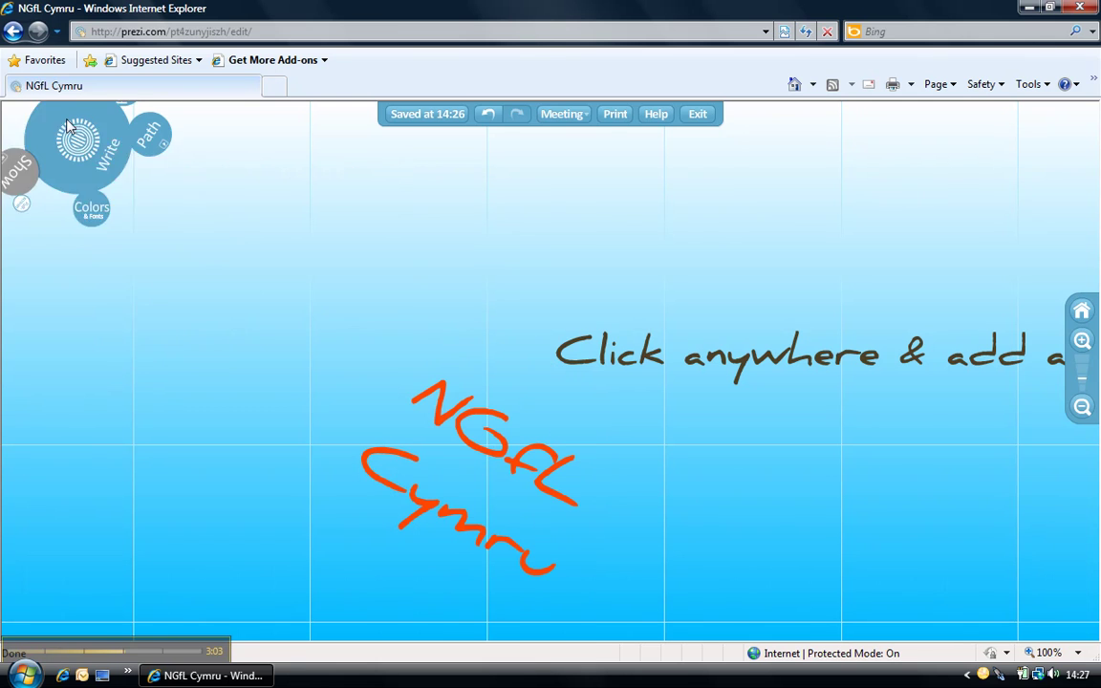
# Draw a bracket frame around the "NGfL Cymru" text.
pyautogui.click(159, 206)
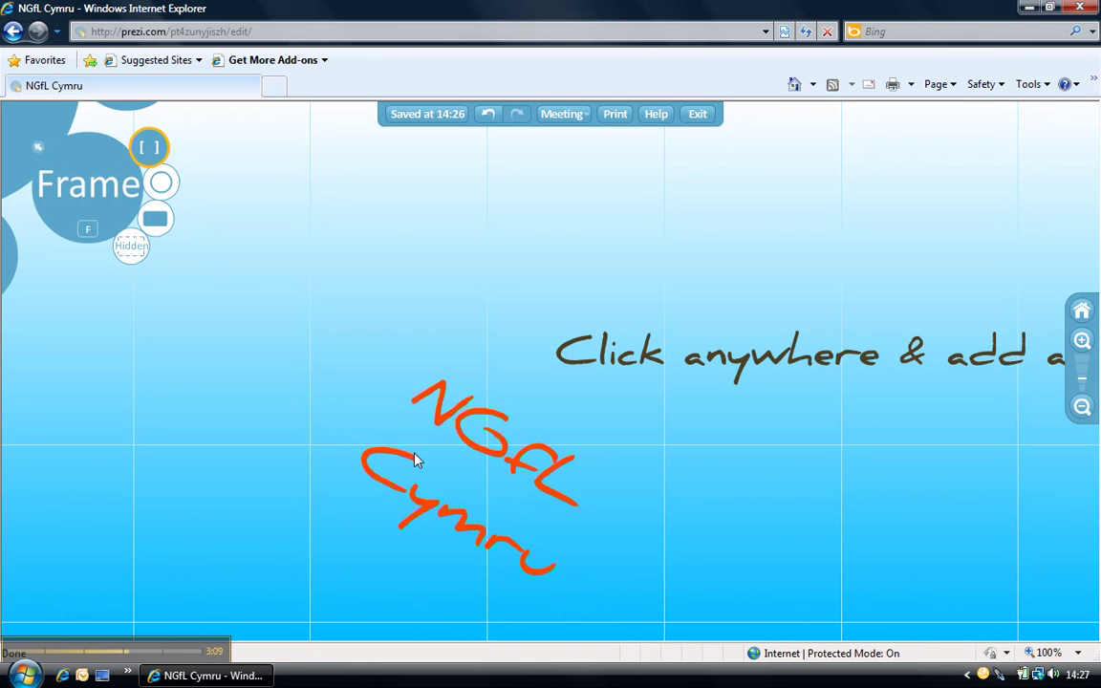
pyautogui.moveTo(293, 396); pyautogui.dragTo(658, 596)
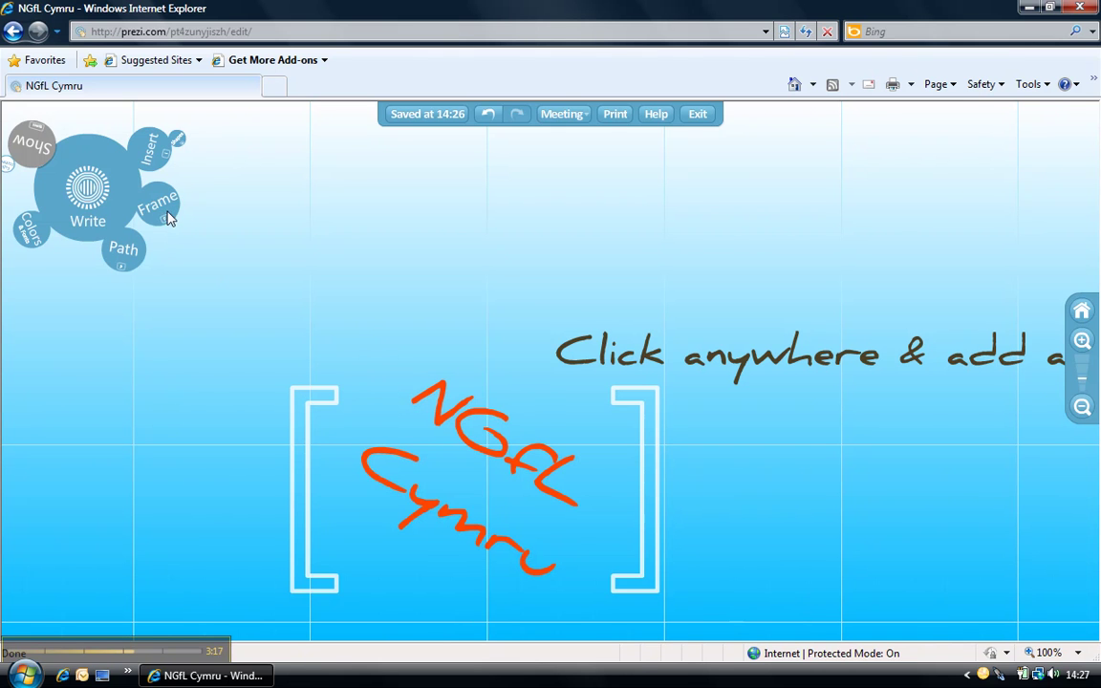
# Draw an arrow from the placeholder text to "NGfL Cymru" and a freehand arc from above "NGfL" to the placeholder's first word.
pyautogui.click(150, 151)
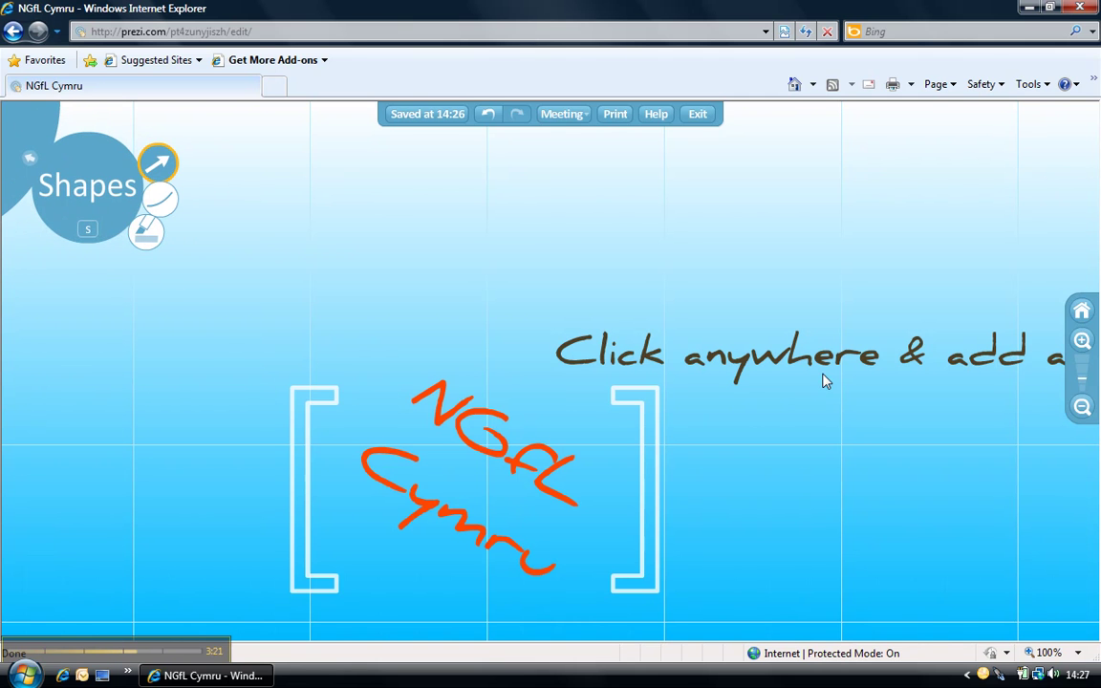
pyautogui.moveTo(820, 373)
pyautogui.mouseDown()
pyautogui.moveTo(771, 413)
pyautogui.moveTo(627, 472)
pyautogui.moveTo(597, 472)
pyautogui.mouseUp()
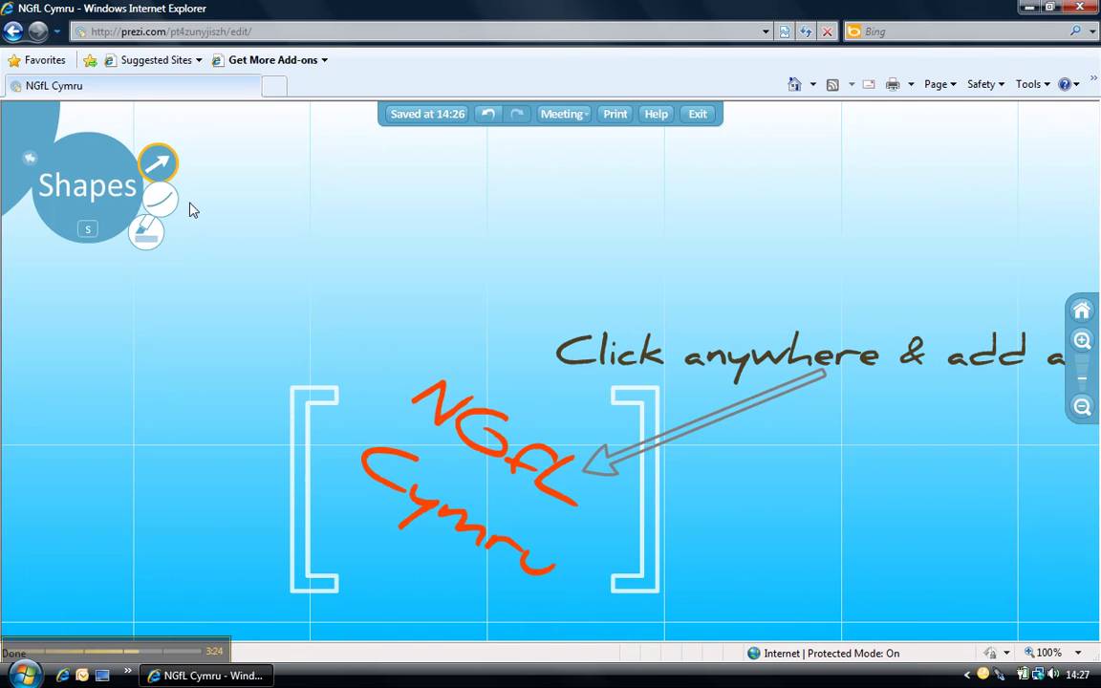
pyautogui.click(158, 197)
pyautogui.moveTo(443, 375)
pyautogui.mouseDown()
pyautogui.moveTo(466, 319)
pyautogui.moveTo(582, 297)
pyautogui.moveTo(647, 337)
pyautogui.mouseUp()
# Highlight the "Click anywhere & add an idea" text with the highlighter and undo the stray highlighter stroke below it.
pyautogui.click(148, 234)
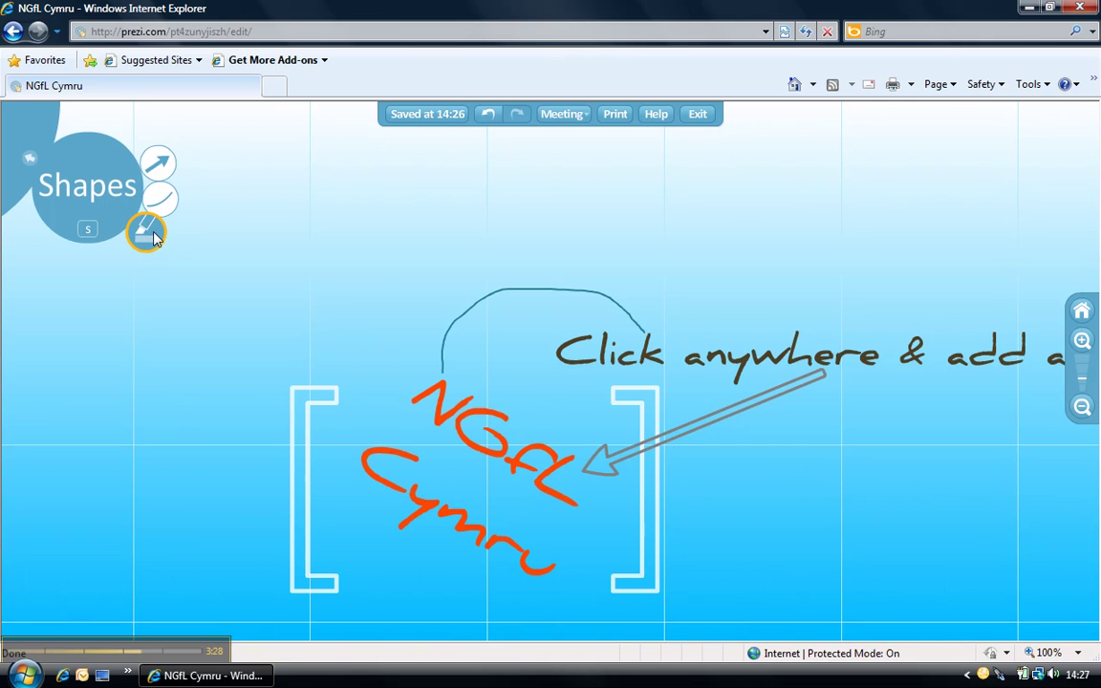
pyautogui.moveTo(555, 351); pyautogui.dragTo(1059, 356)
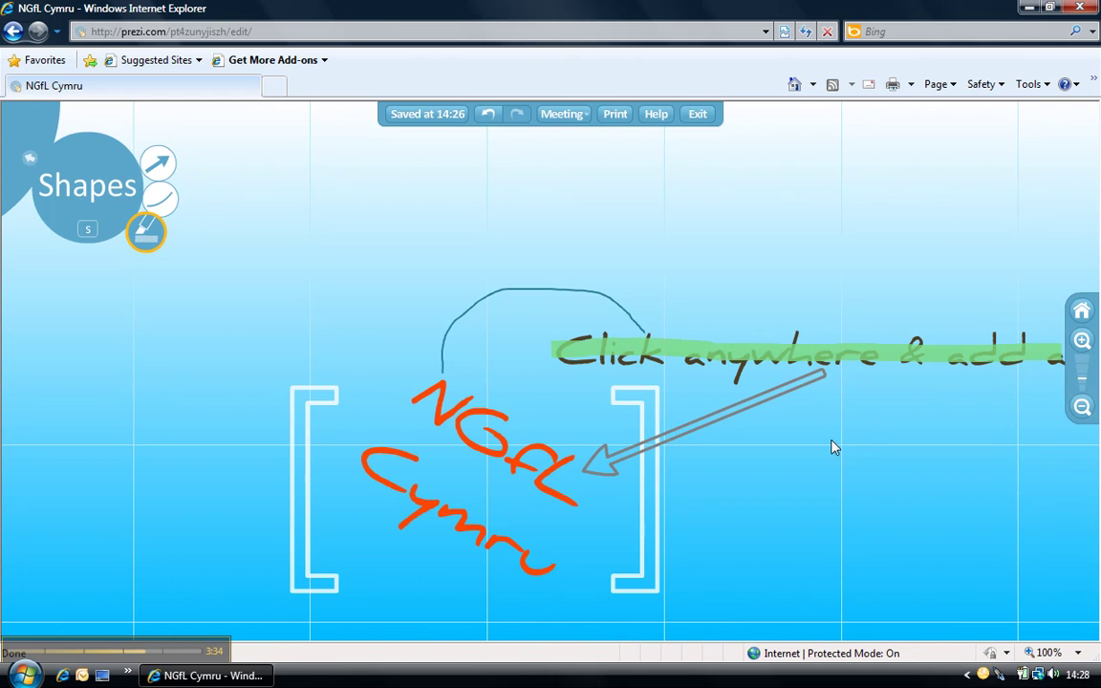
pyautogui.scroll(-2, 937, 506)
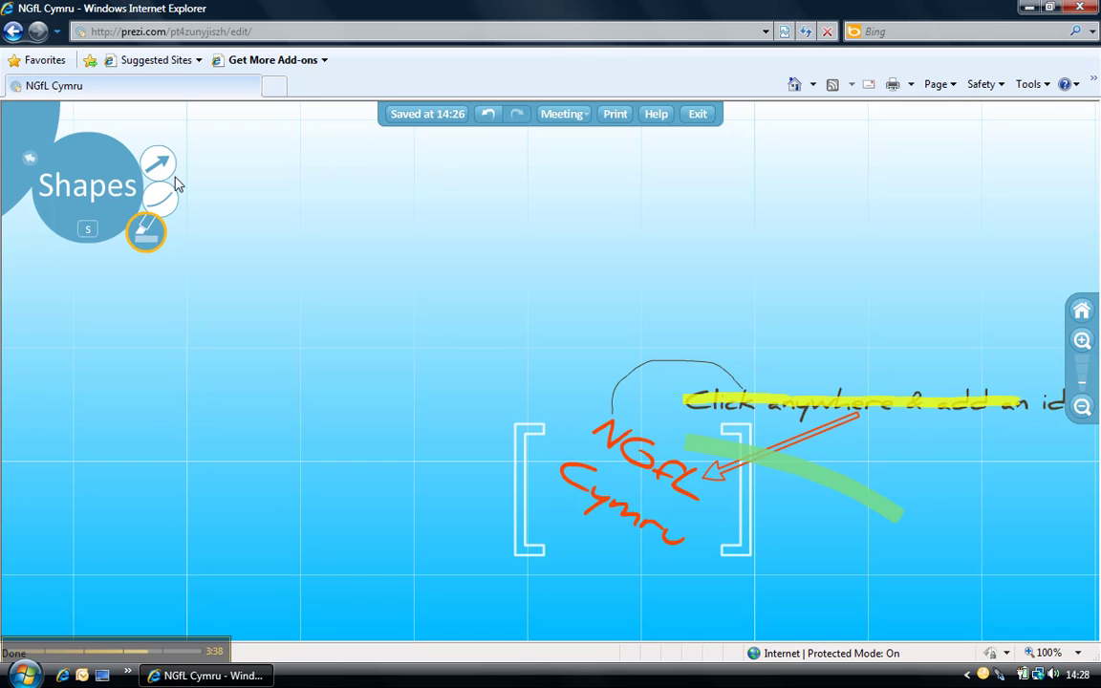
pyautogui.click(488, 117)
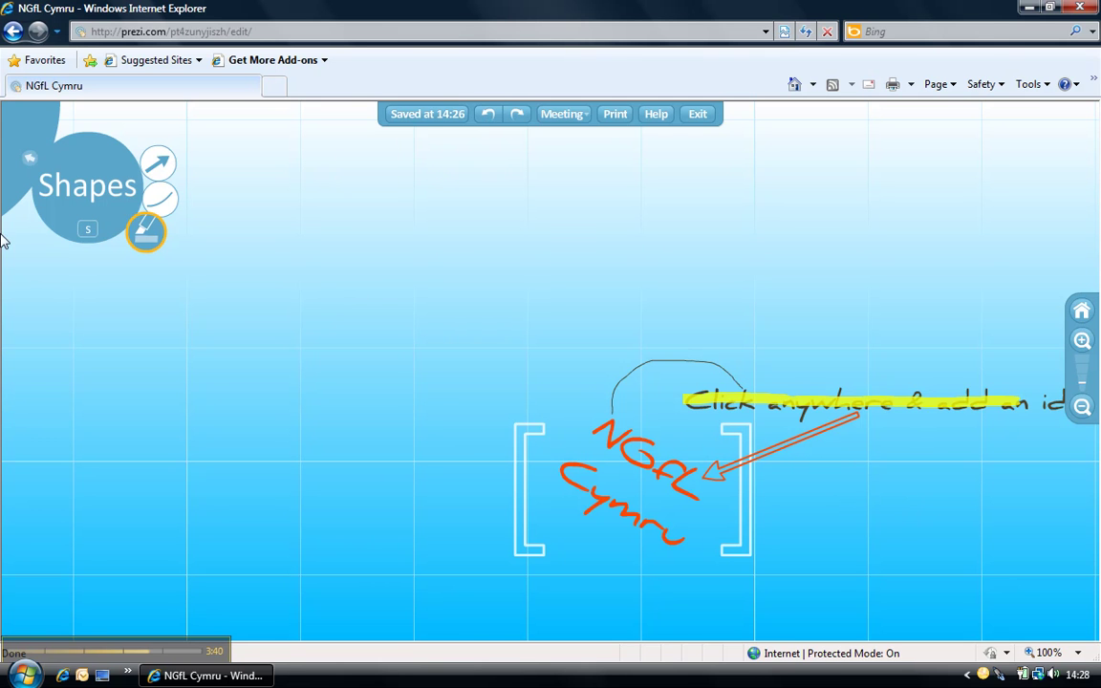
pyautogui.click(29, 156)
pyautogui.moveTo(860, 488); pyautogui.dragTo(619, 466)
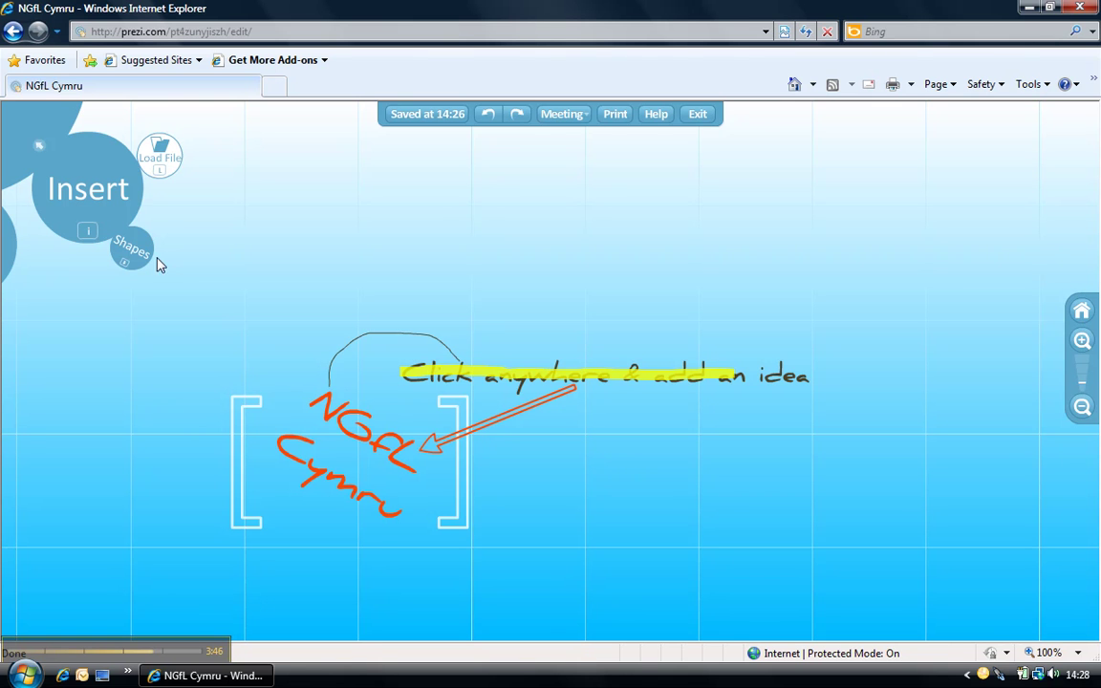
pyautogui.click(21, 122)
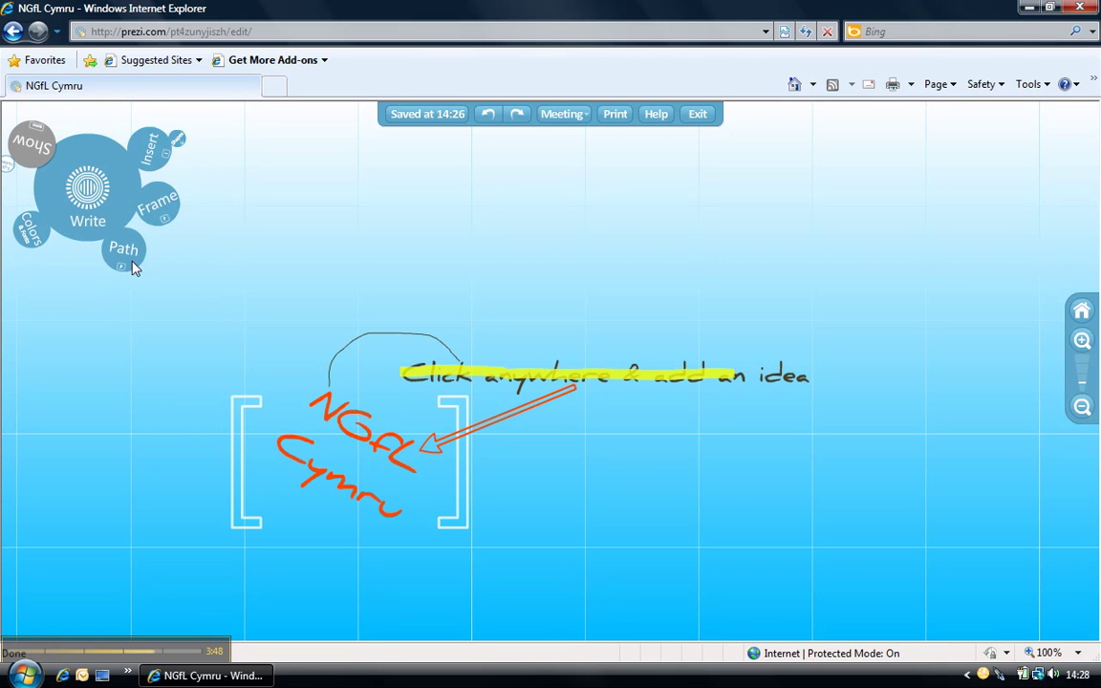
# Create a three-stop path from the placeholder text to the arrow and on to the "NGfL Cymru" text, and leave path editing.
pyautogui.click(127, 256)
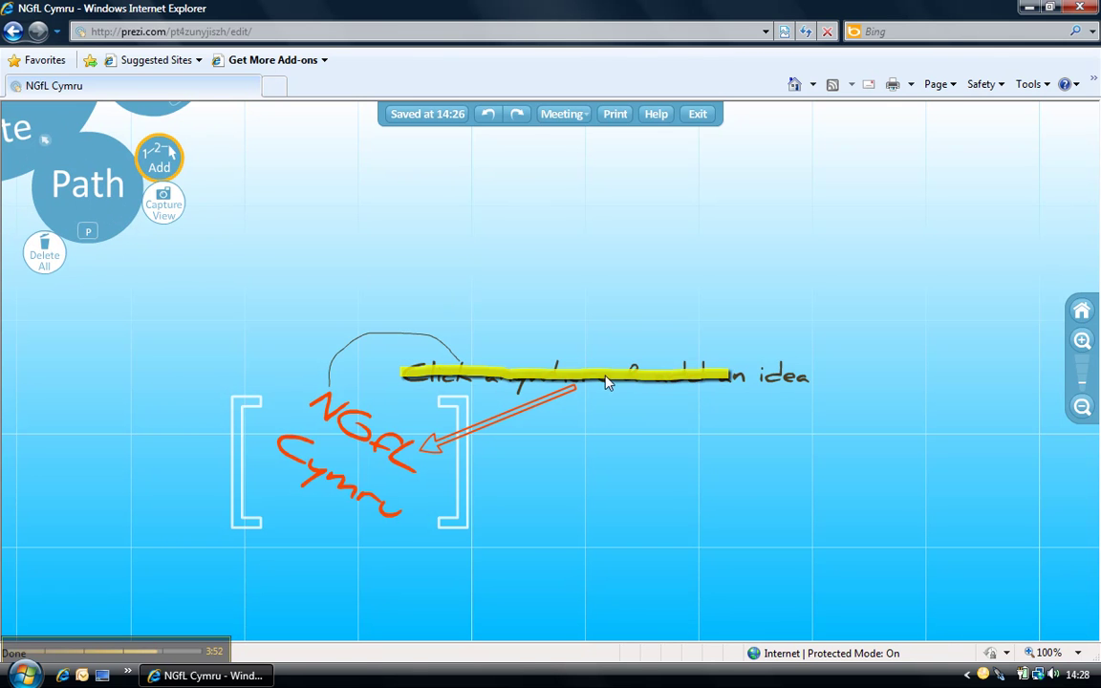
pyautogui.click(772, 383)
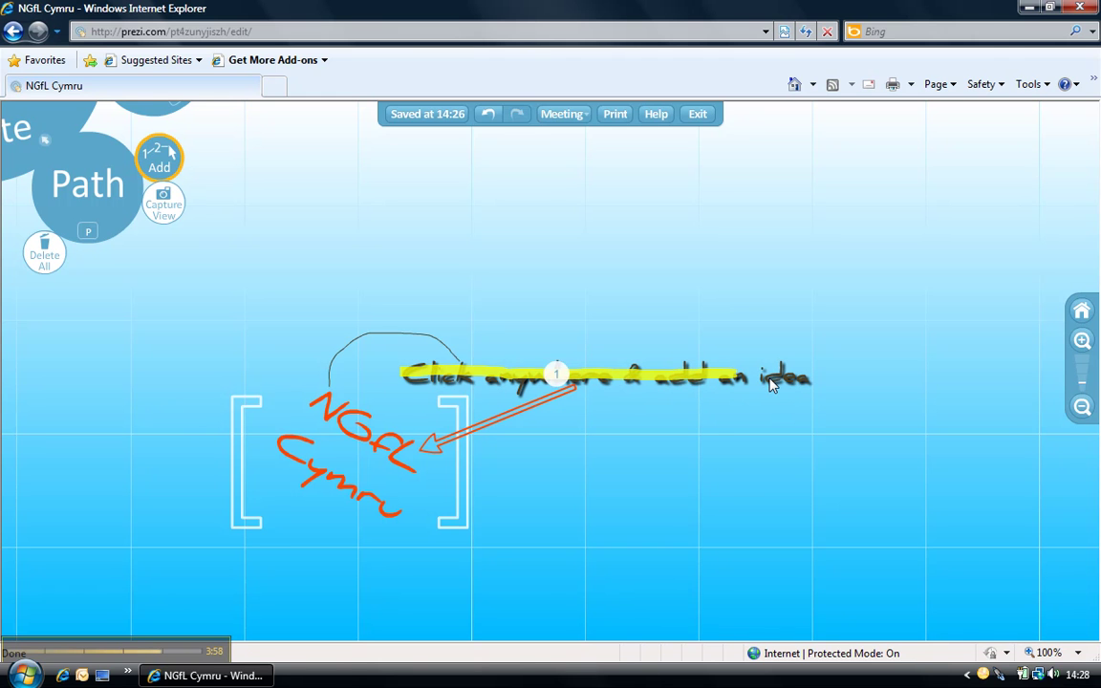
pyautogui.click(502, 423)
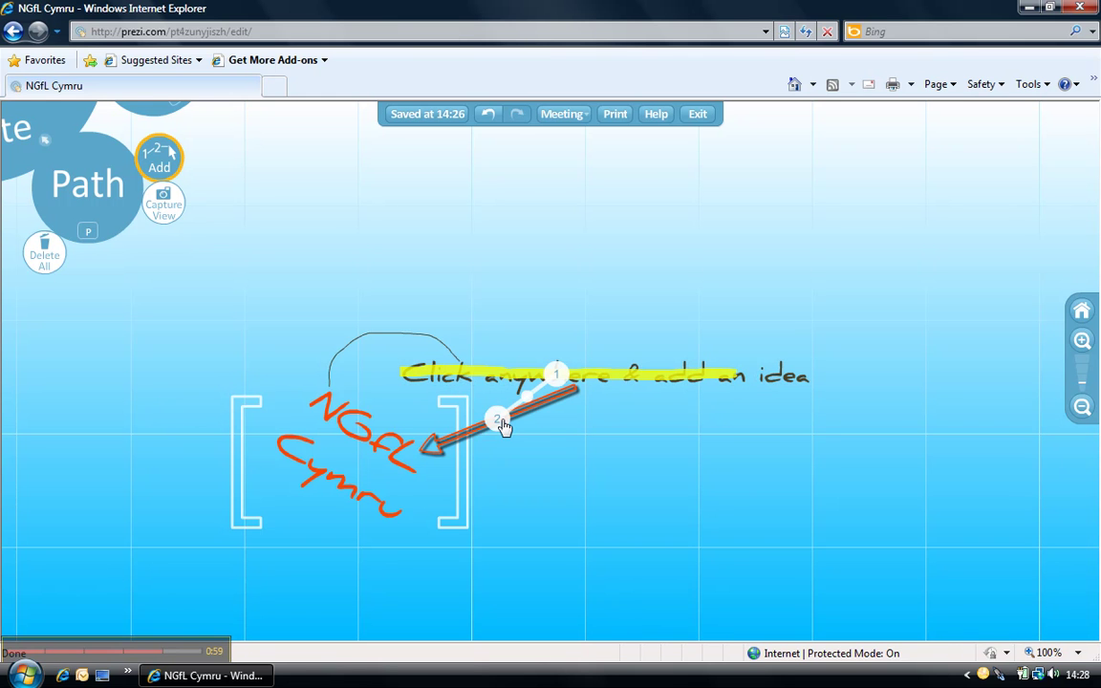
pyautogui.click(373, 442)
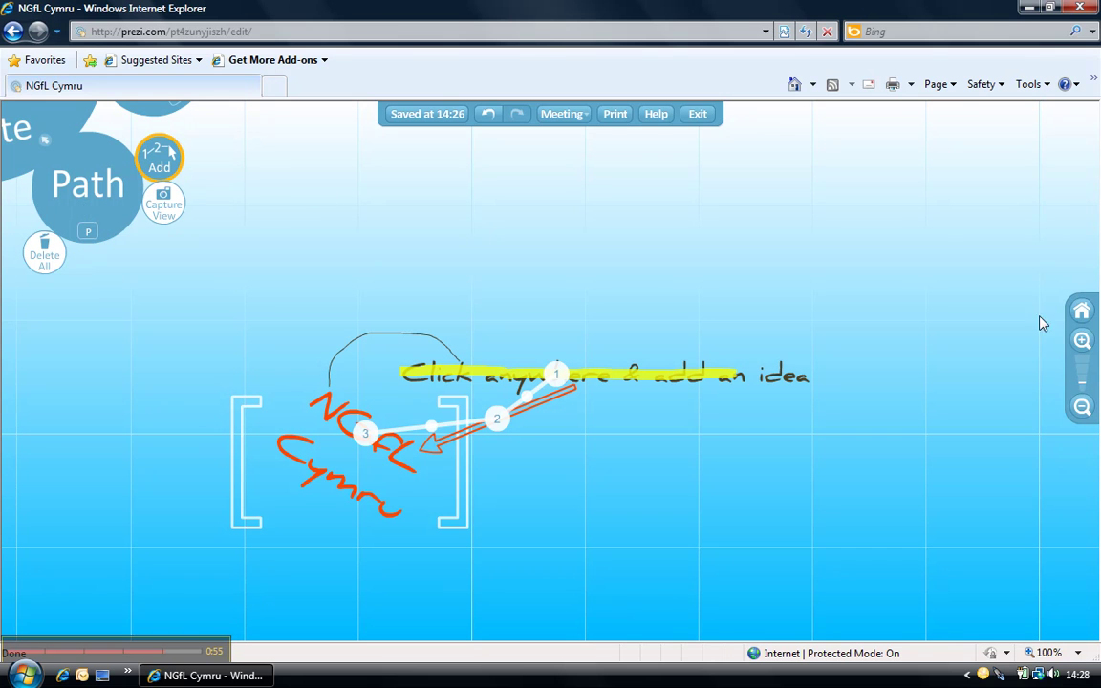
pyautogui.click(23, 131)
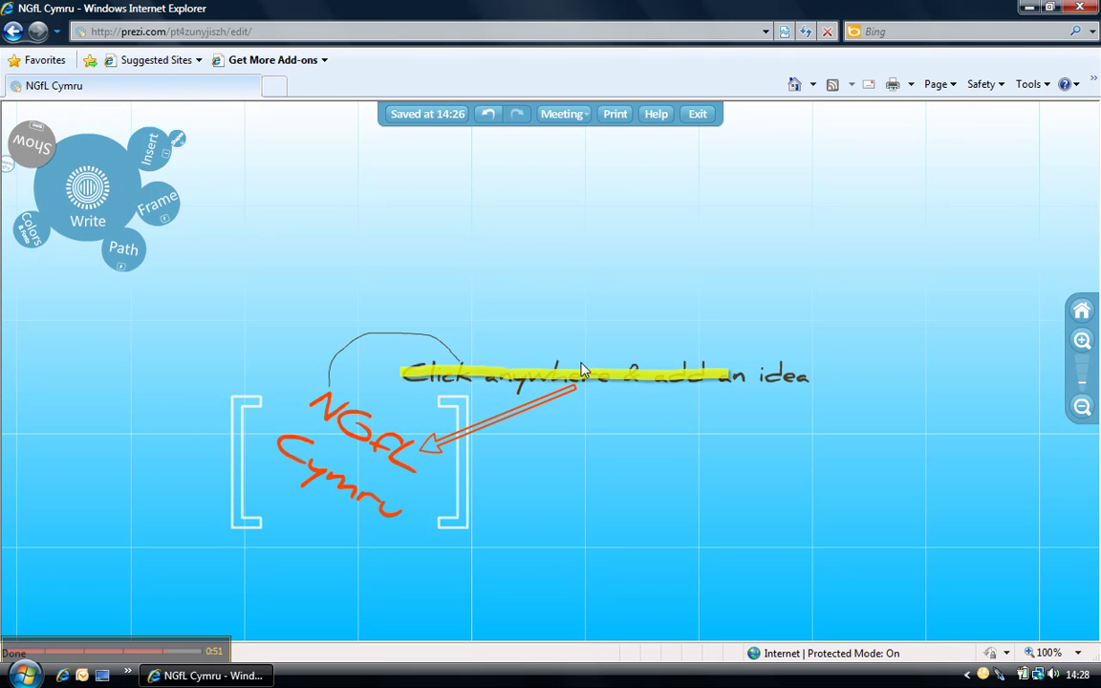